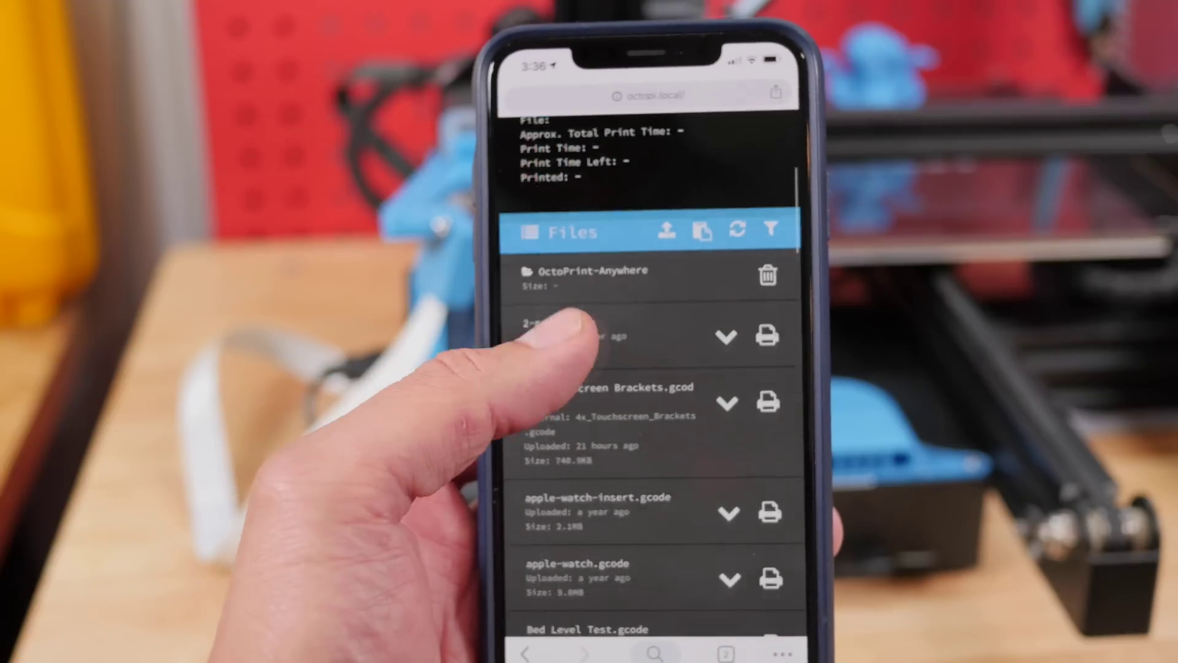
Scroll the OctoPrint file list, then open TouchUI Settings and close them again
scroll(657, 369, down, 5)
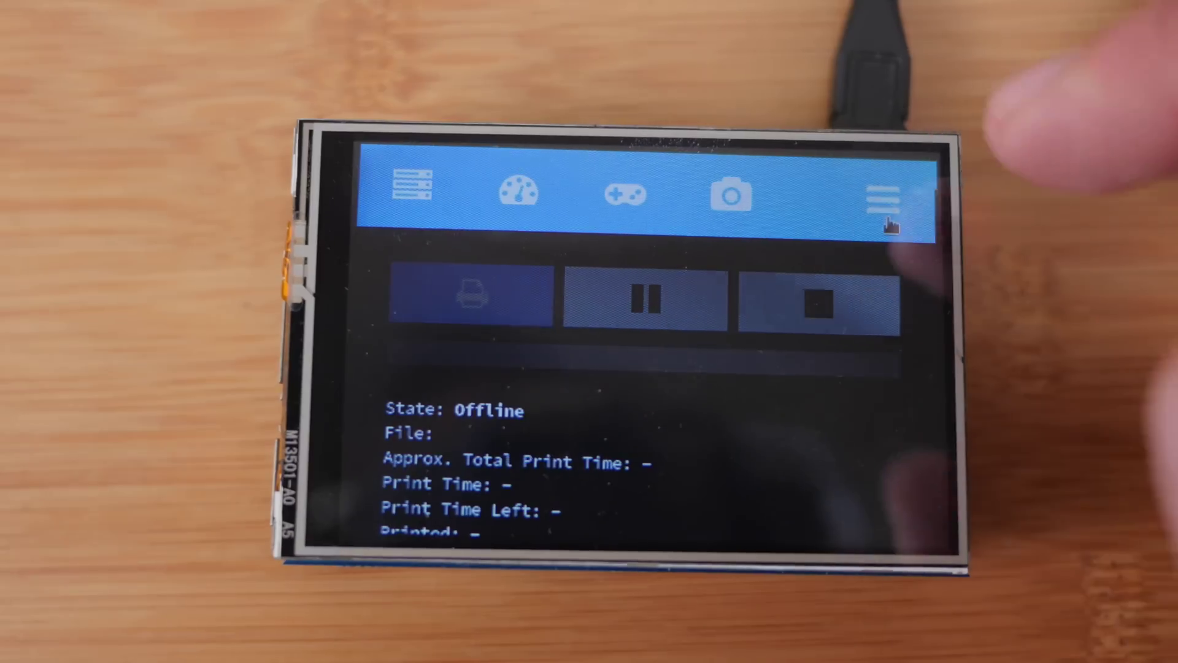
click(883, 196)
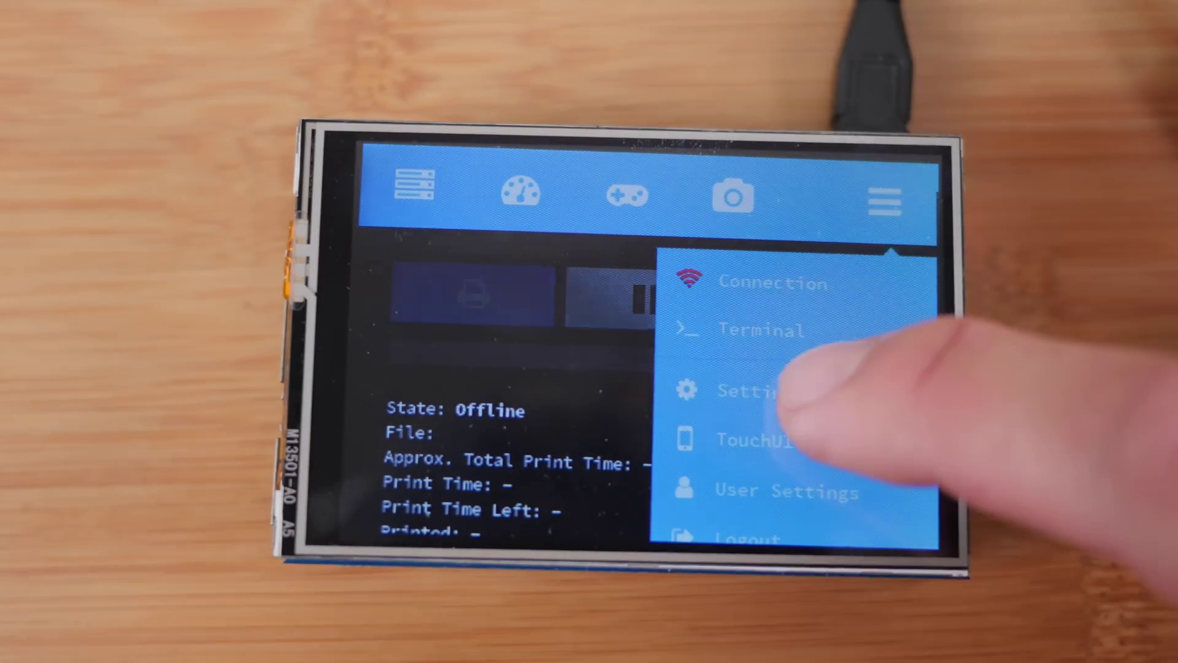
click(789, 396)
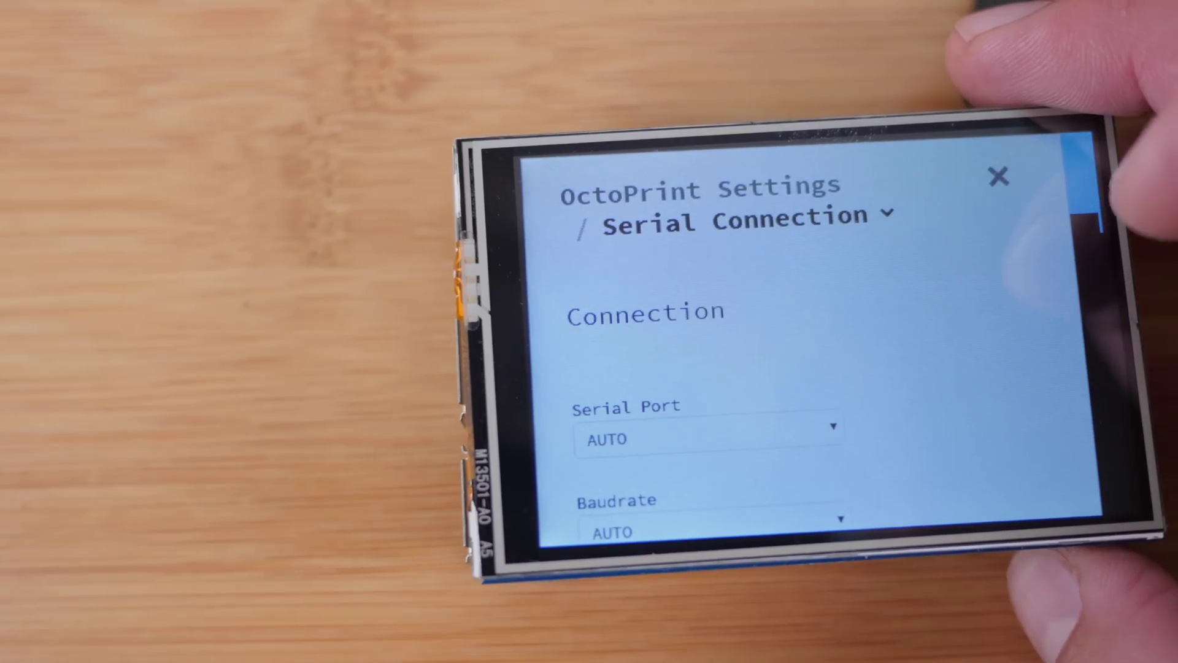
click(992, 184)
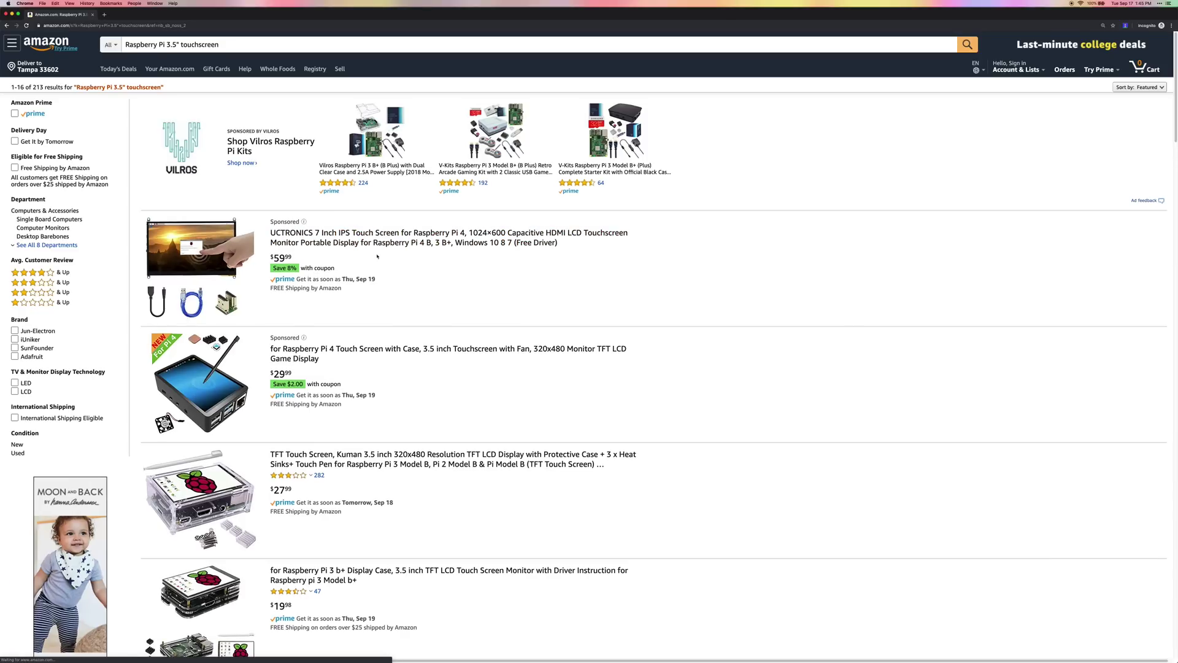
scroll(418, 283, down, 2)
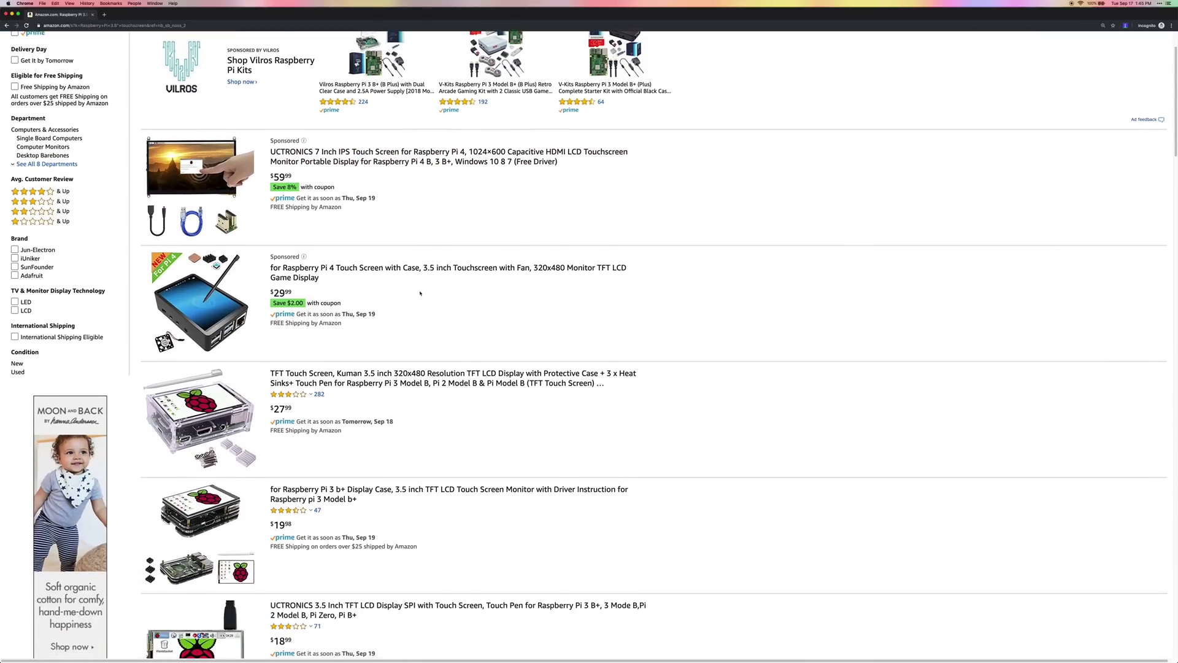
scroll(420, 293, down, 1)
scroll(420, 293, down, 1)
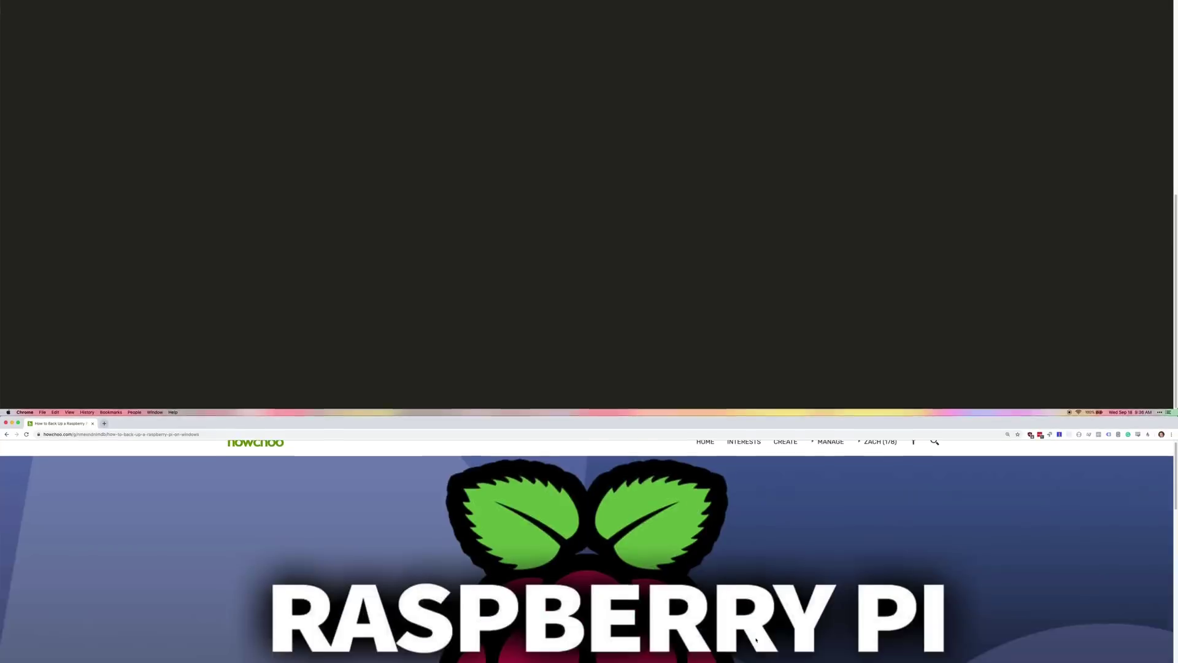
Scroll down through the howchoo Raspberry Pi article
scroll(756, 230, down, 3)
scroll(756, 230, down, 5)
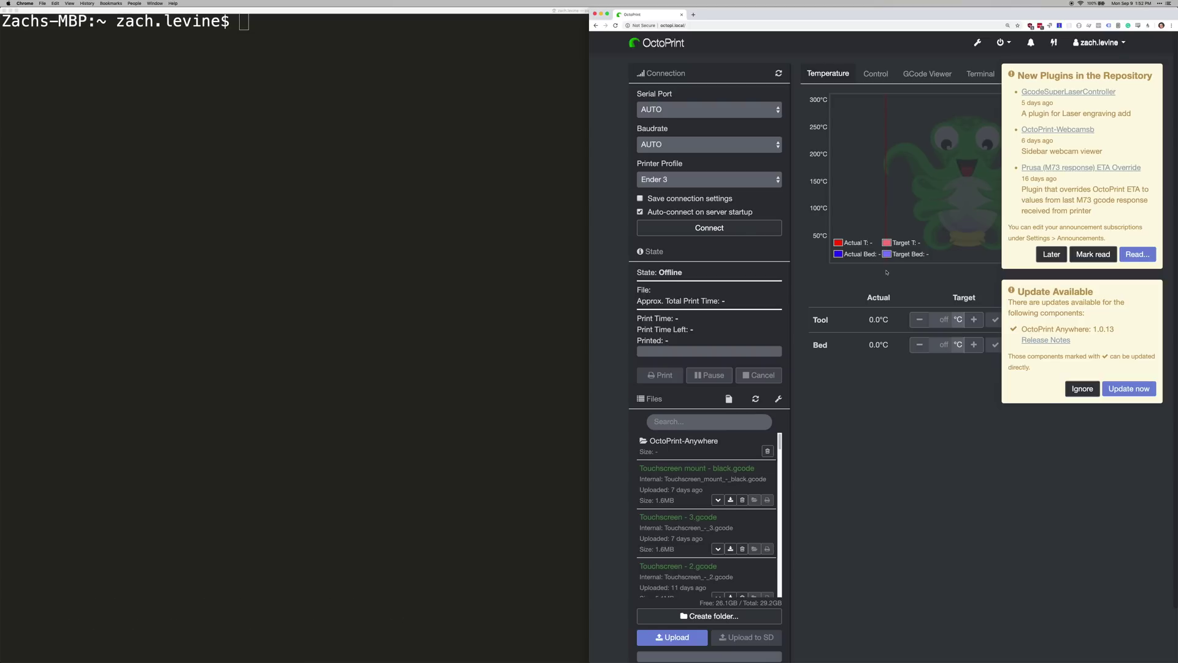
Apply the OctoPrint Anywhere update and search the Plugin Manager for TouchUI
click(1129, 389)
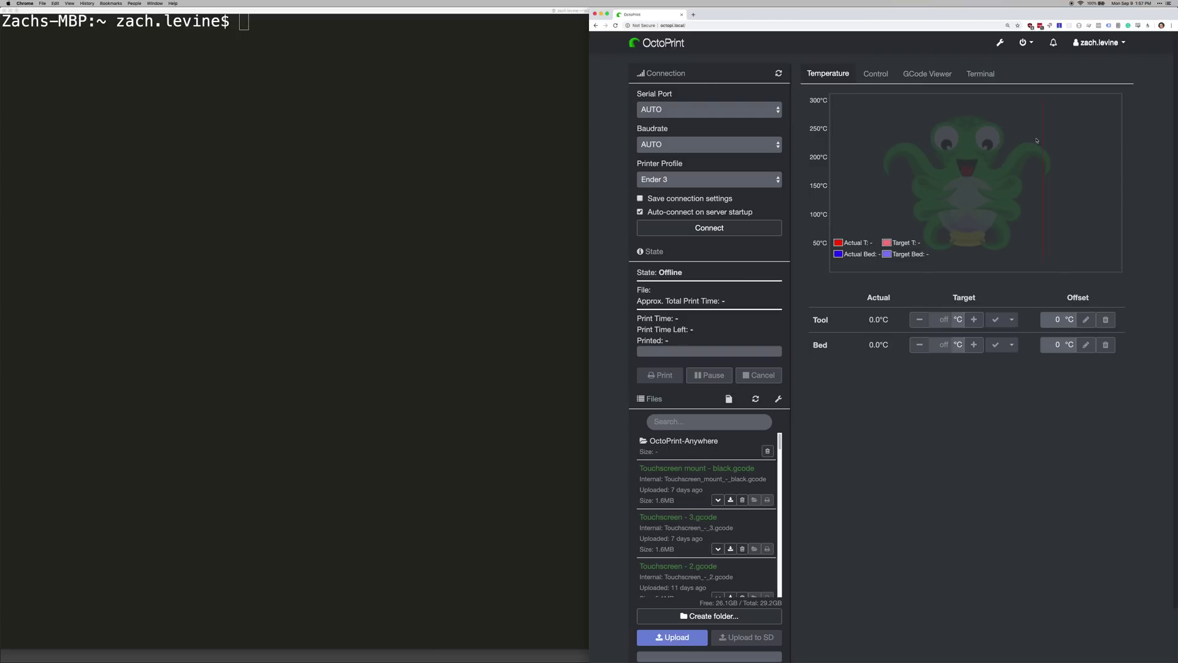
click(1001, 44)
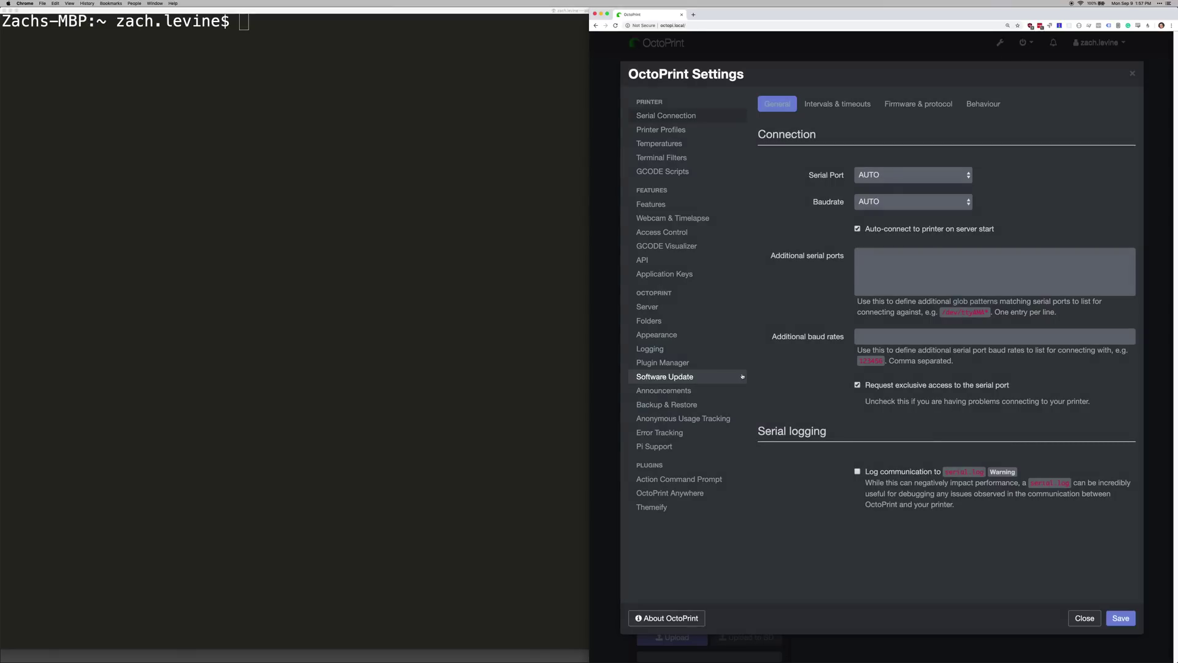
click(680, 364)
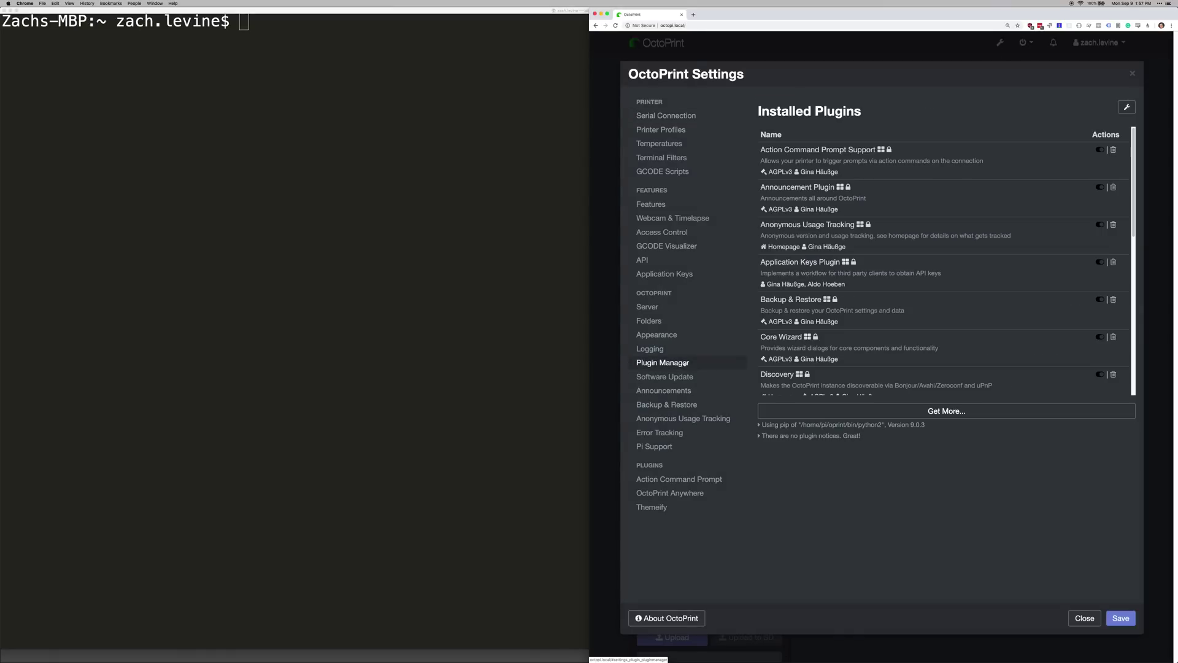
click(881, 413)
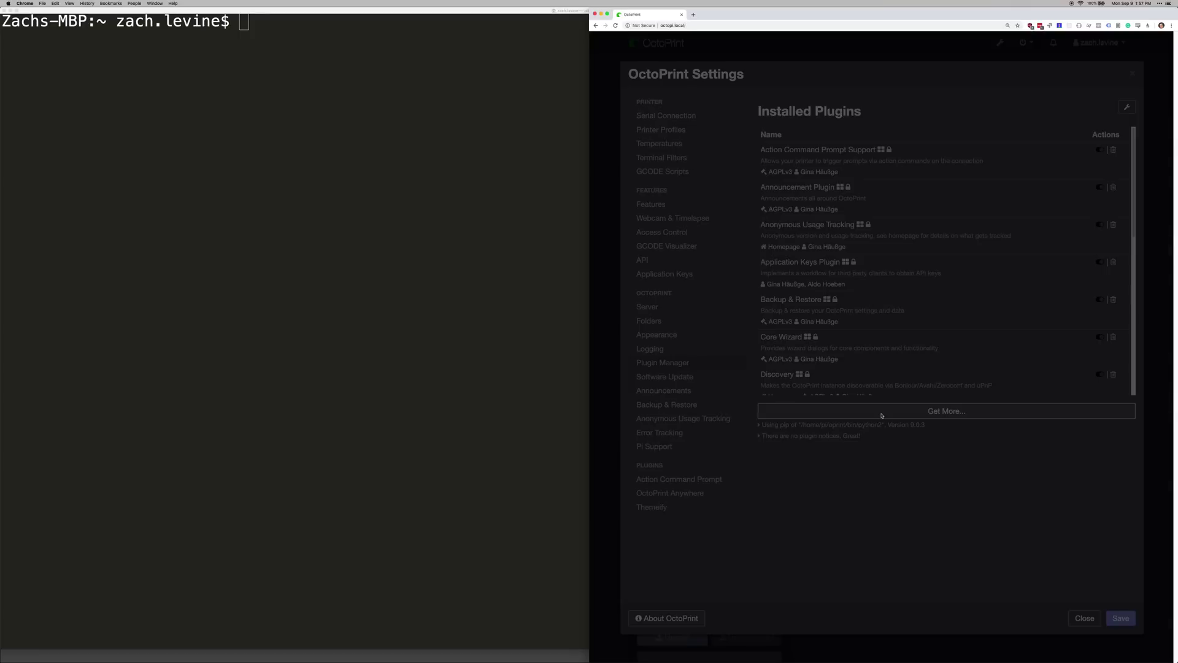
click(859, 221)
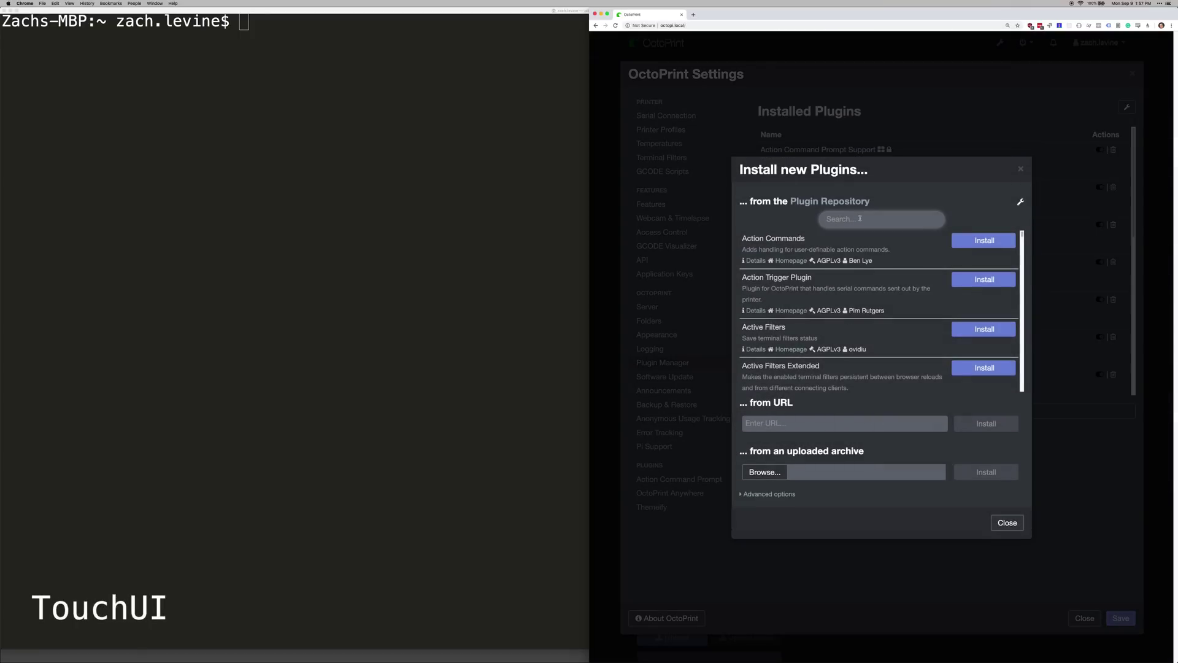
text(TouchUI)
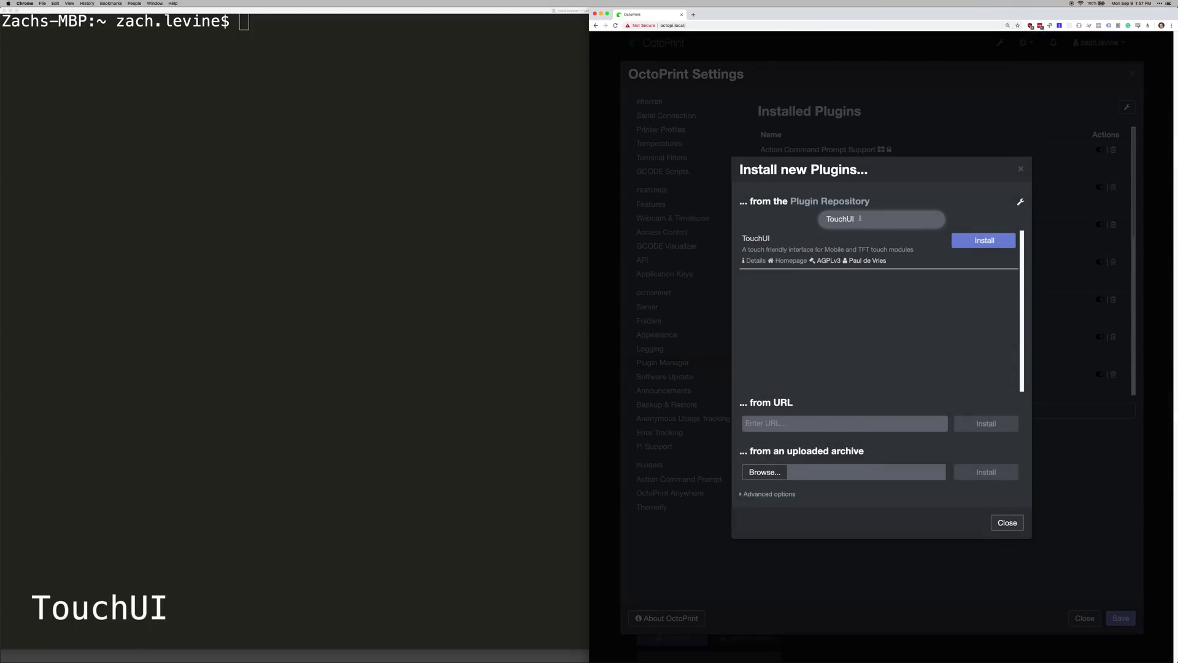
Install the TouchUI plugin and restart the OctoPrint server
click(958, 242)
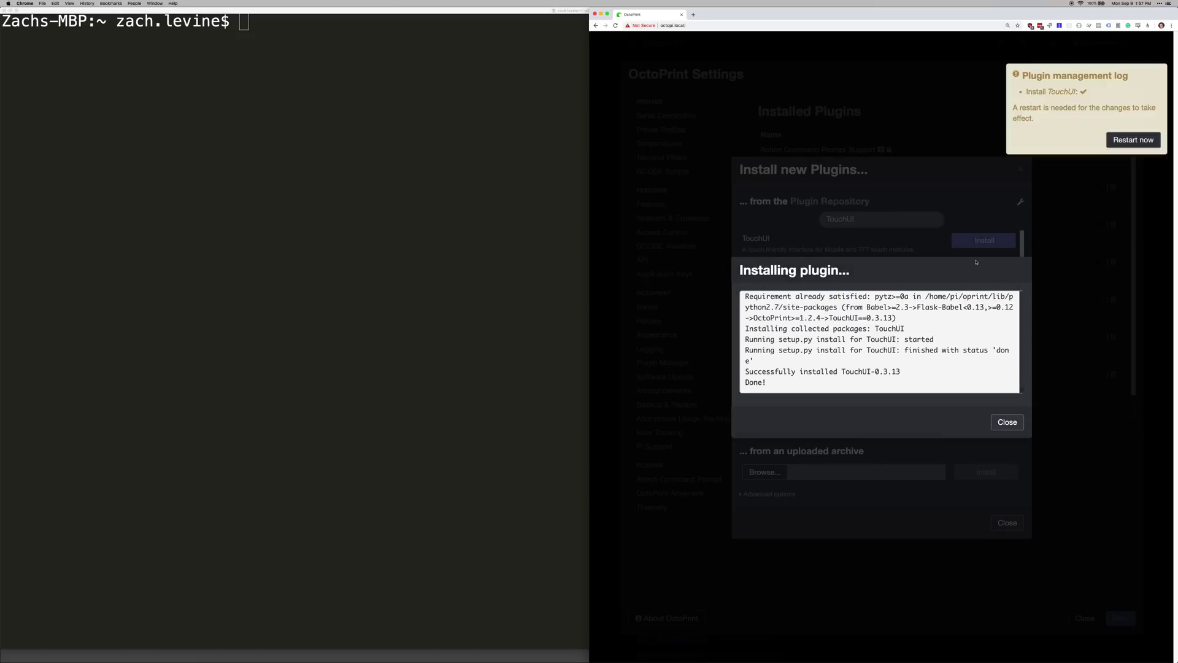
click(1139, 141)
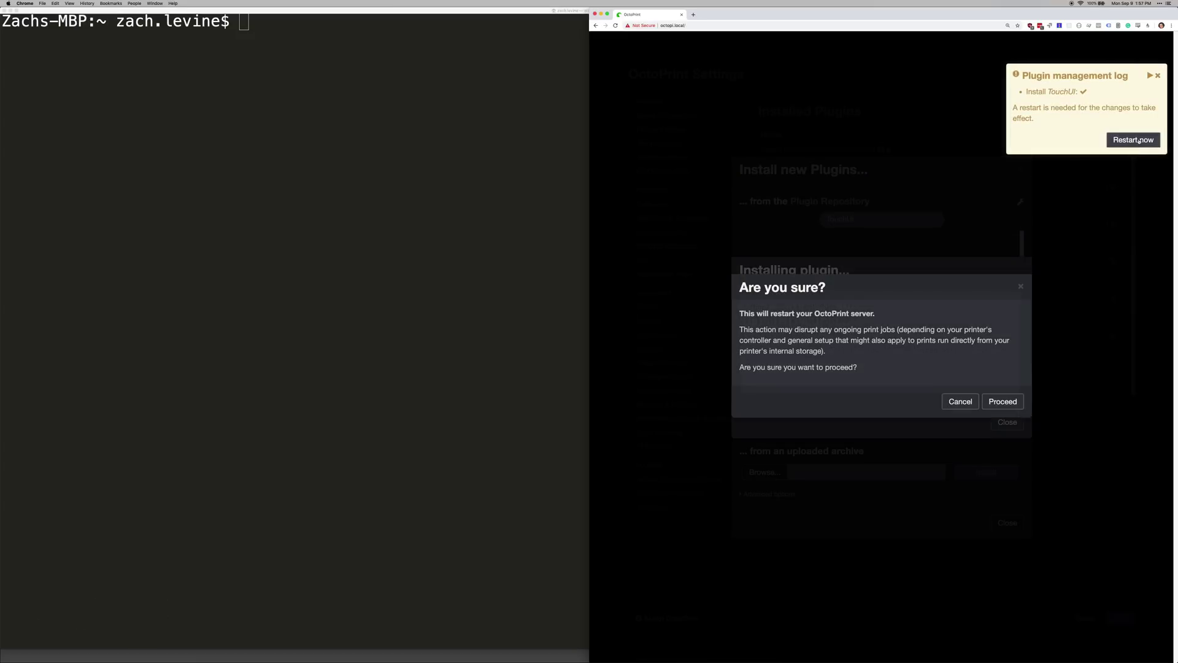
click(1002, 403)
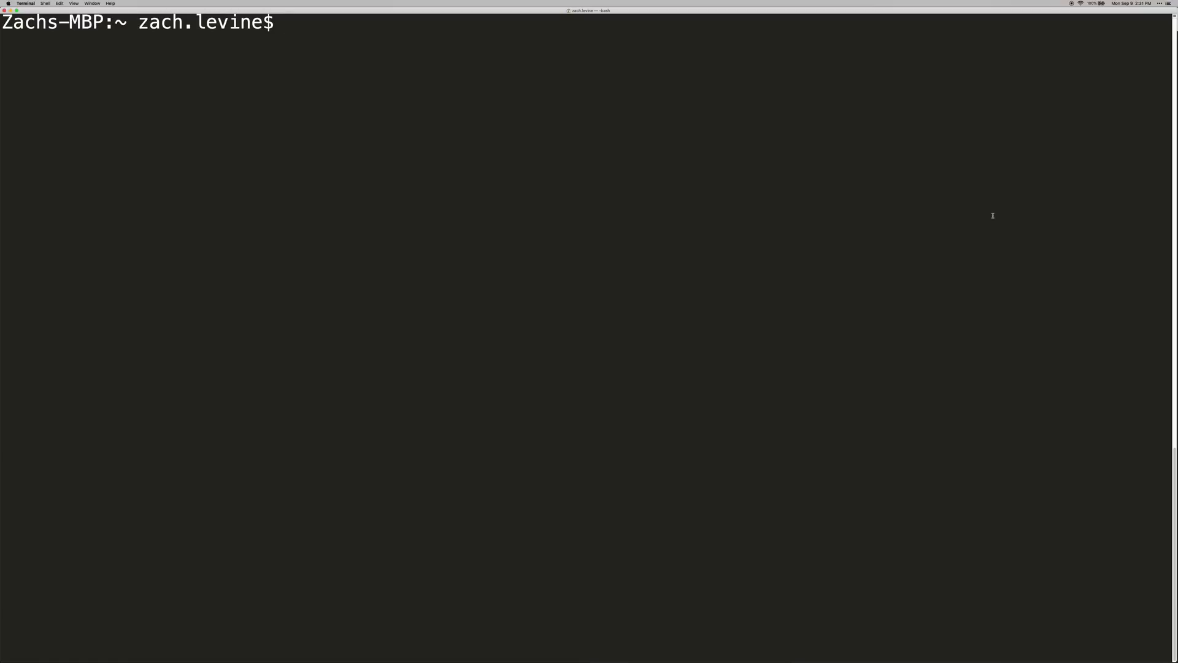
Log into the Pi with ssh pi@octopi and the Pi's password
text(ssh pi@octopi)
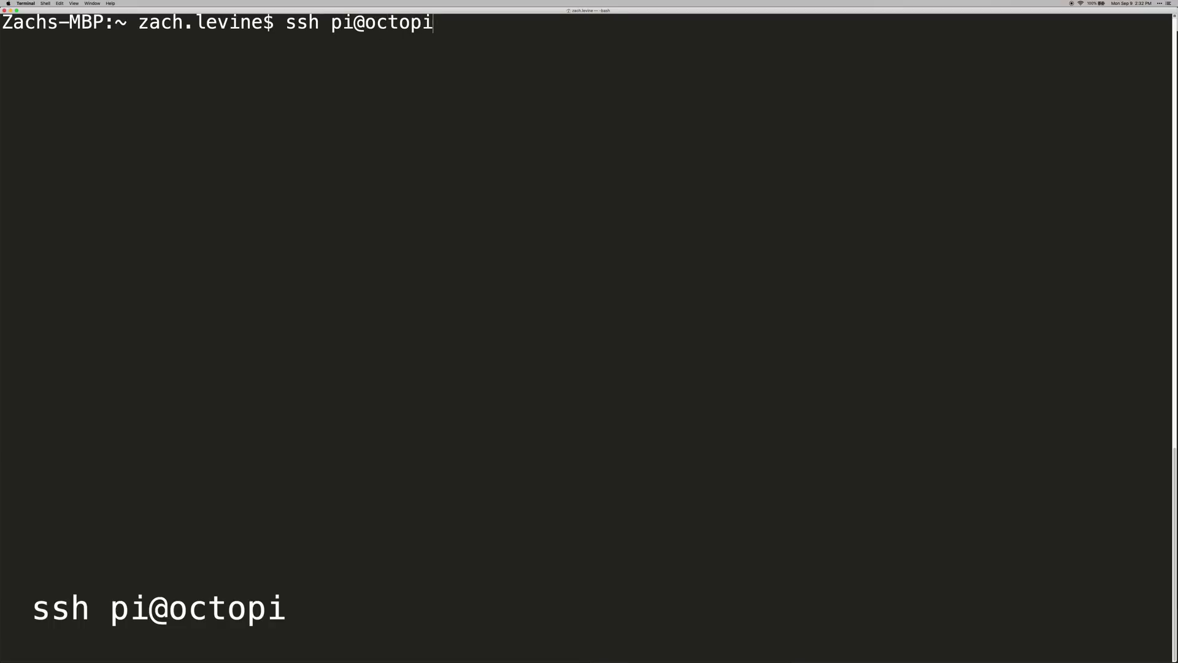
key(Return)
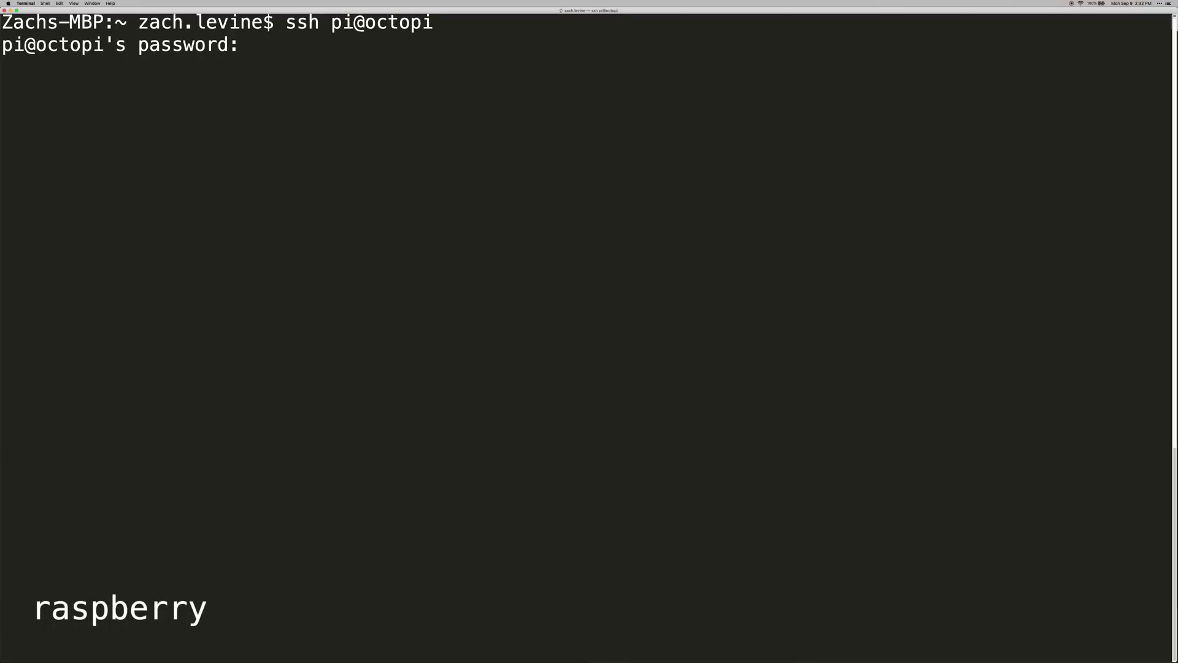
text(raspberry)
key(Return)
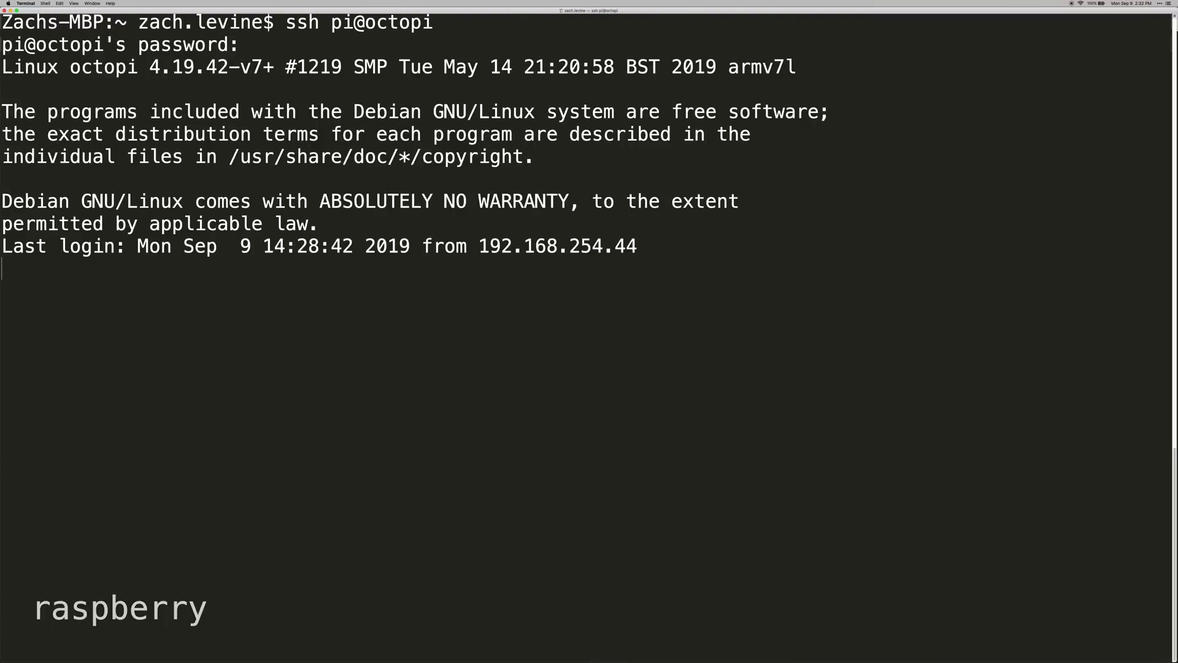
Run sudo apt-get update && sudo apt-get upgrade --yes on the Pi
key(super+v)
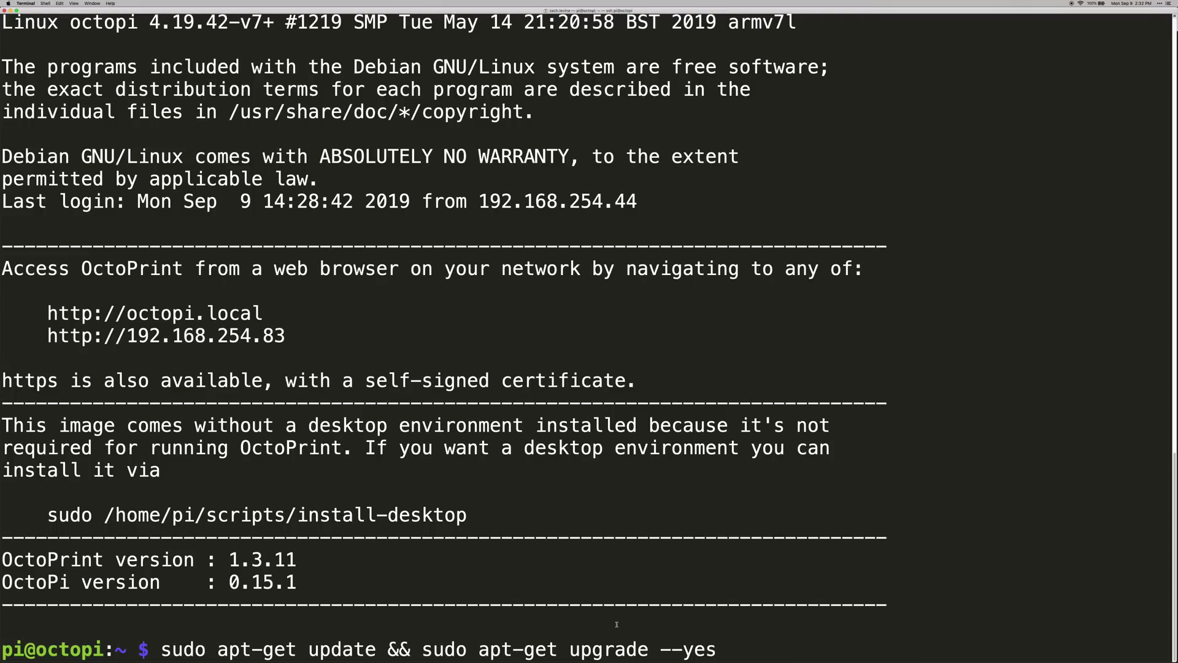
key(Return)
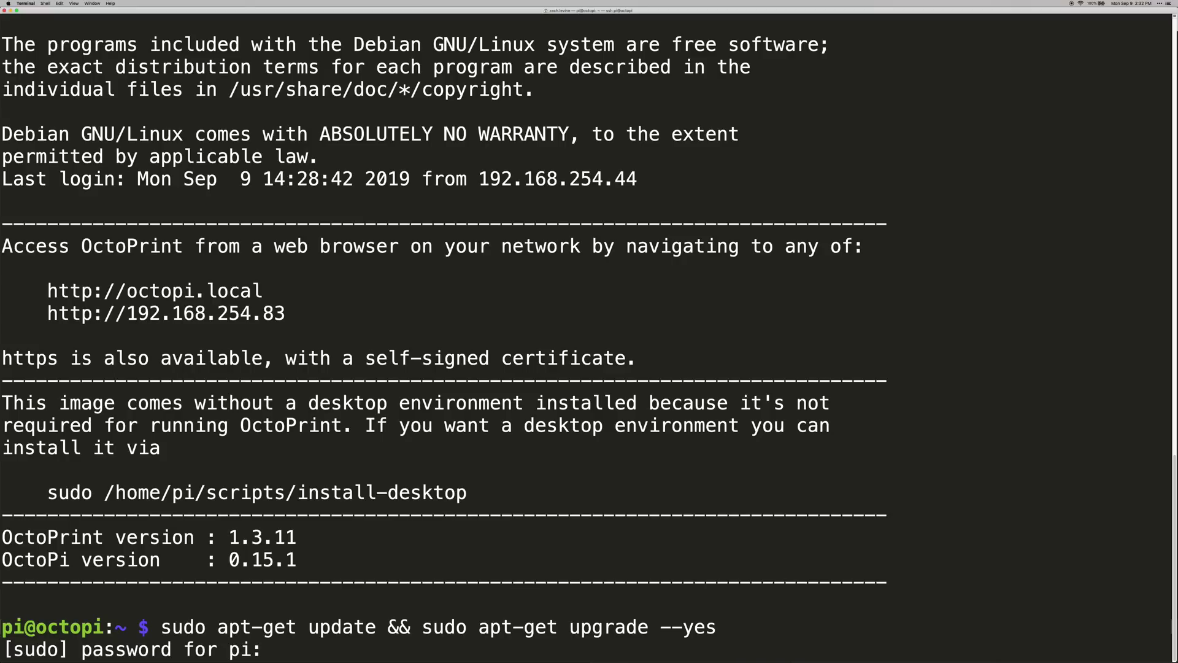
key(Return)
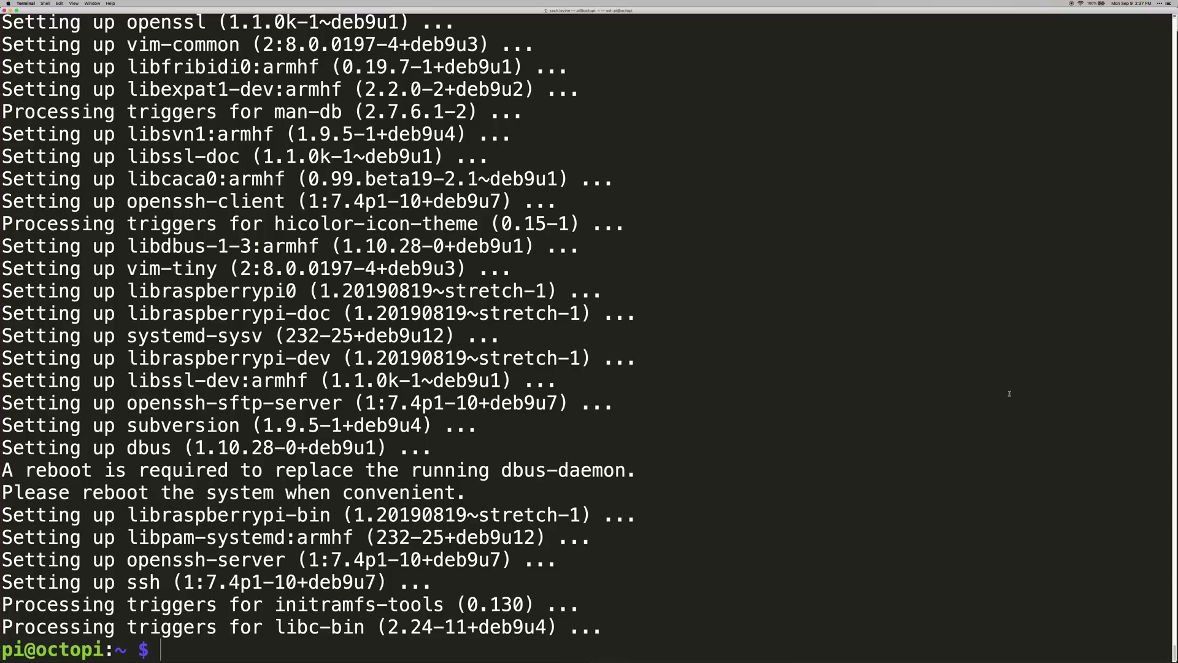
Reboot the Pi with sudo reboot
text(c)
key(BackSpace)
text(sudo reboot)
key(Return)
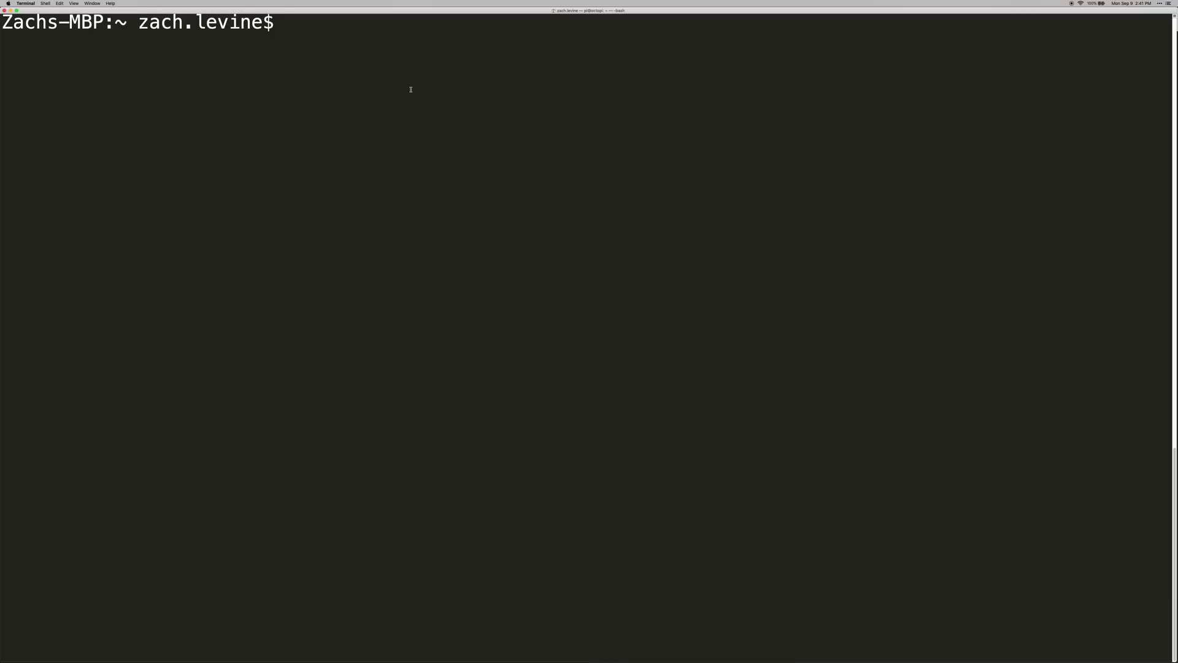
Reconnect to pi@octopi over SSH and run cd ~ to return home
text(ssh pi@octopi)
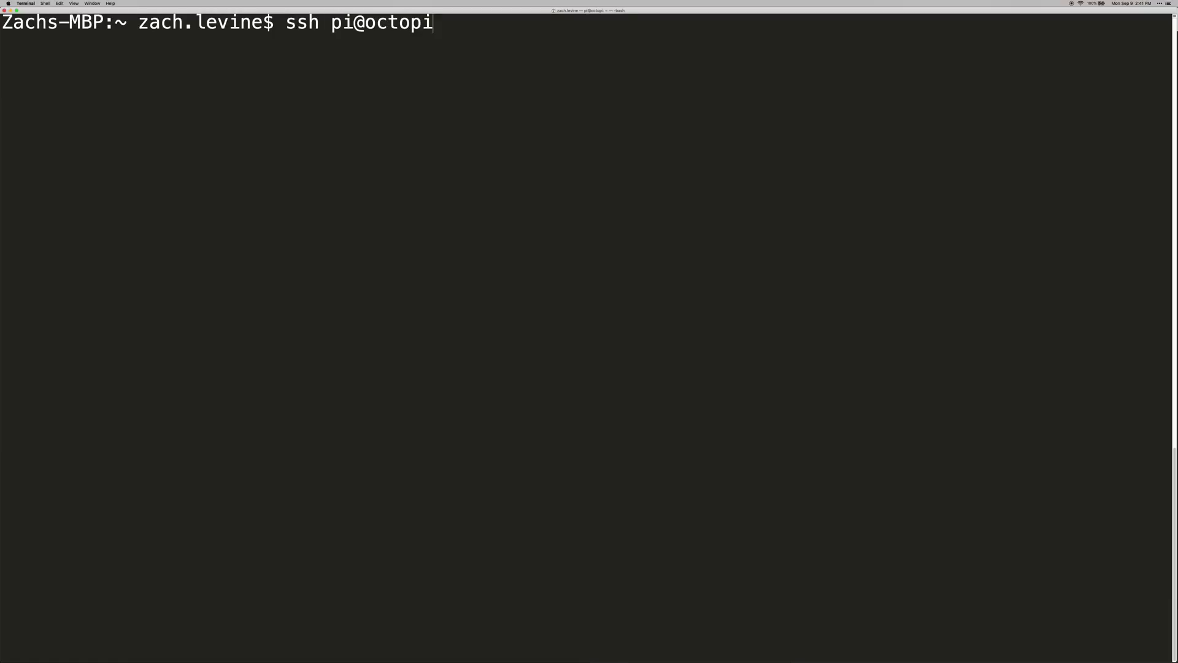
key(Return)
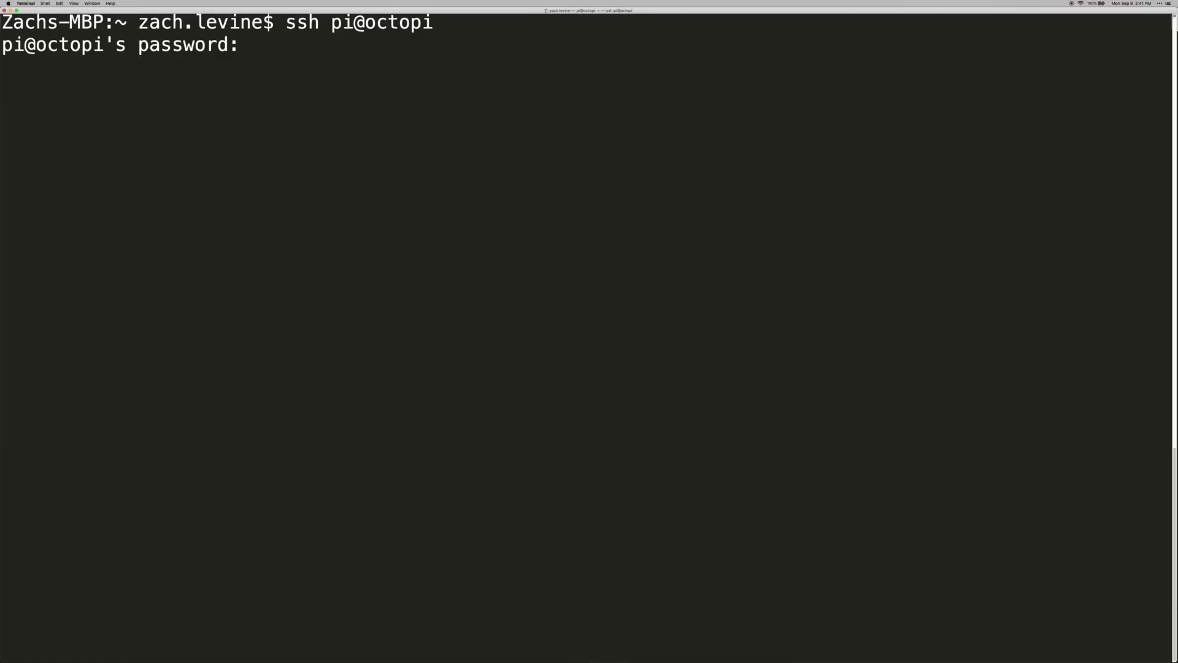
key(Return)
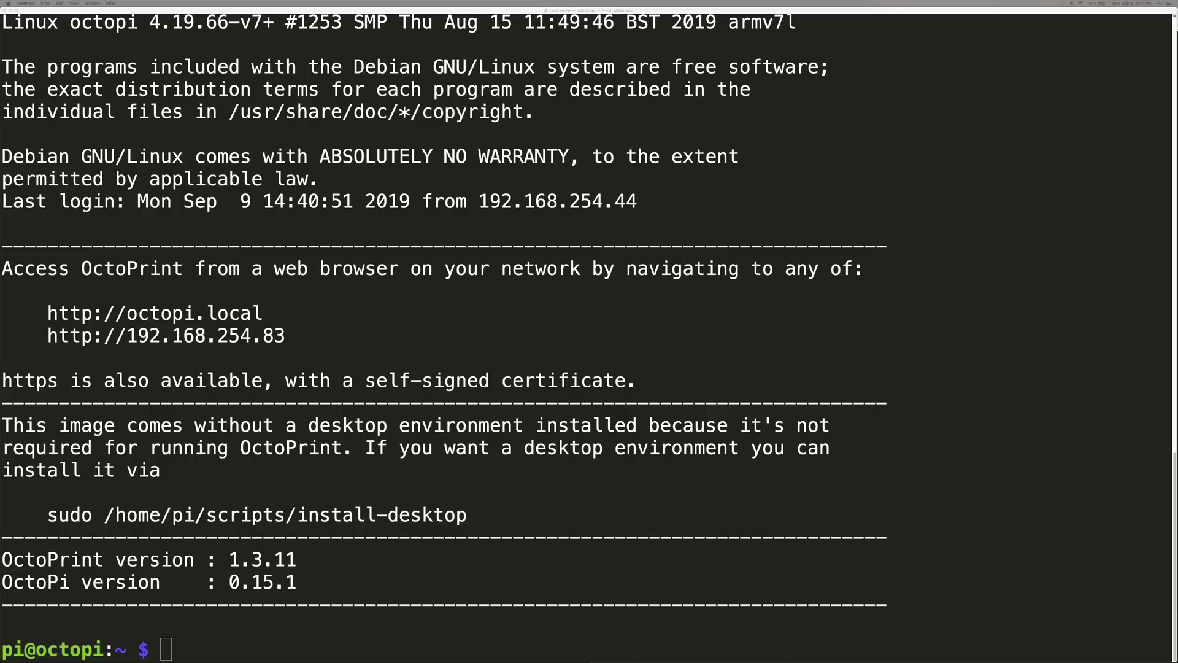
text(cd ~)
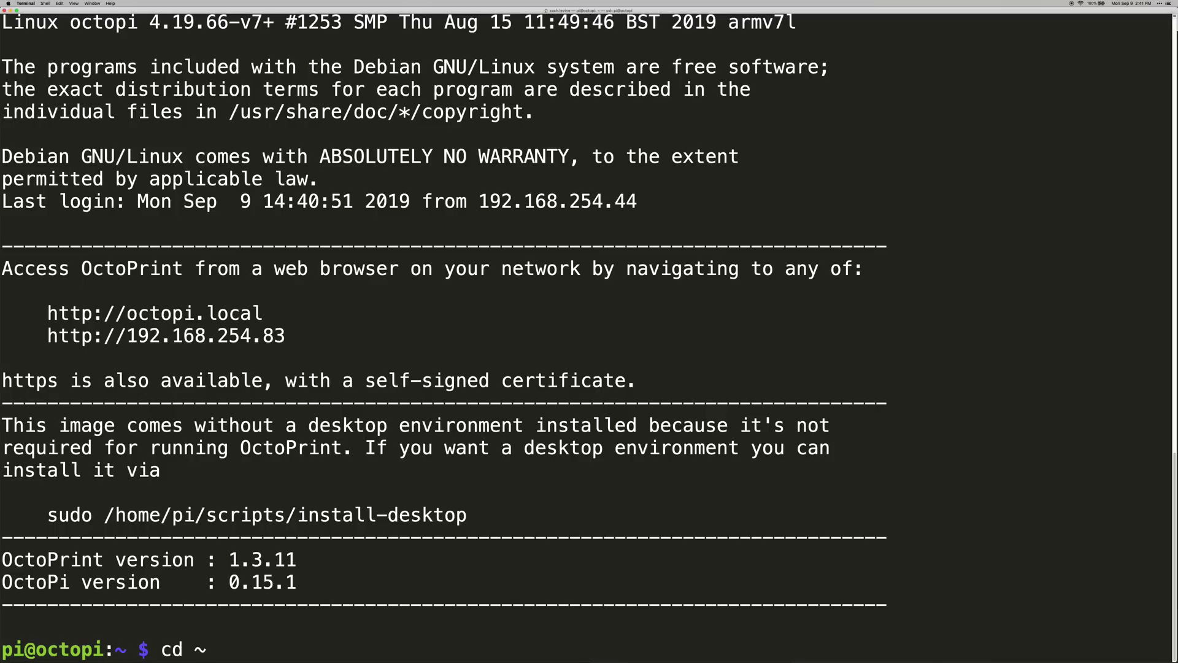
key(Return)
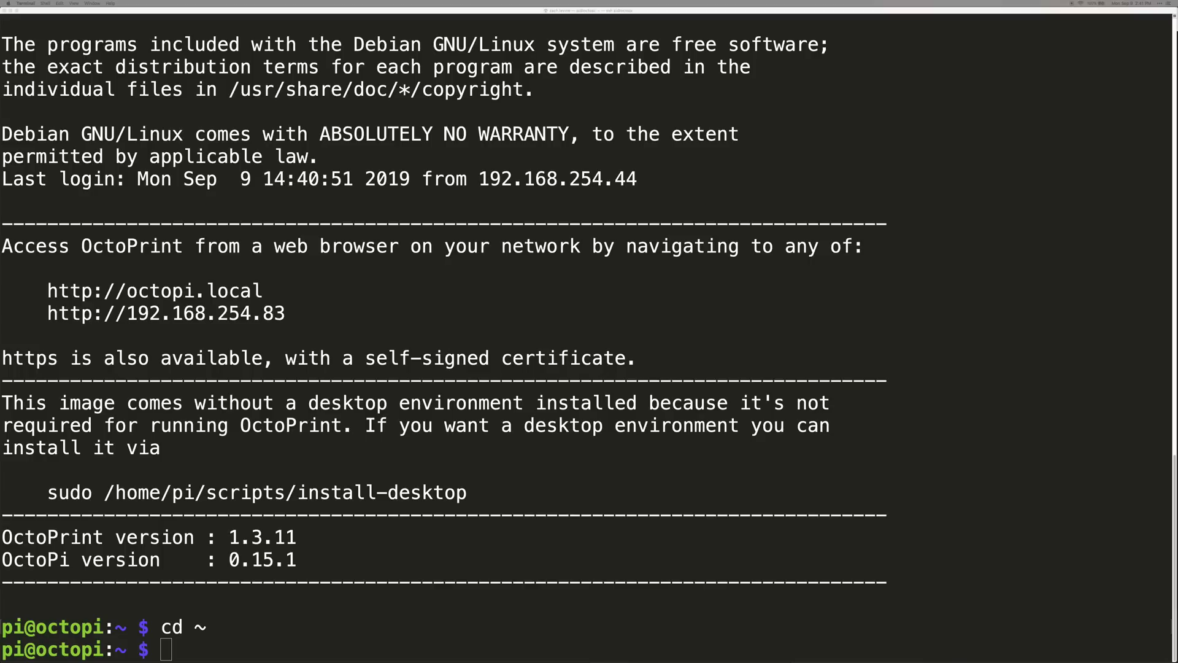
Download adafruit-pitft.sh with wget and make it executable with chmod +x
click(996, 296)
text(wget https://raw.githubusercontent.com/adafruit/Raspberry-Pi-Installer-Scripts/master/adafruit-pitft.sh)
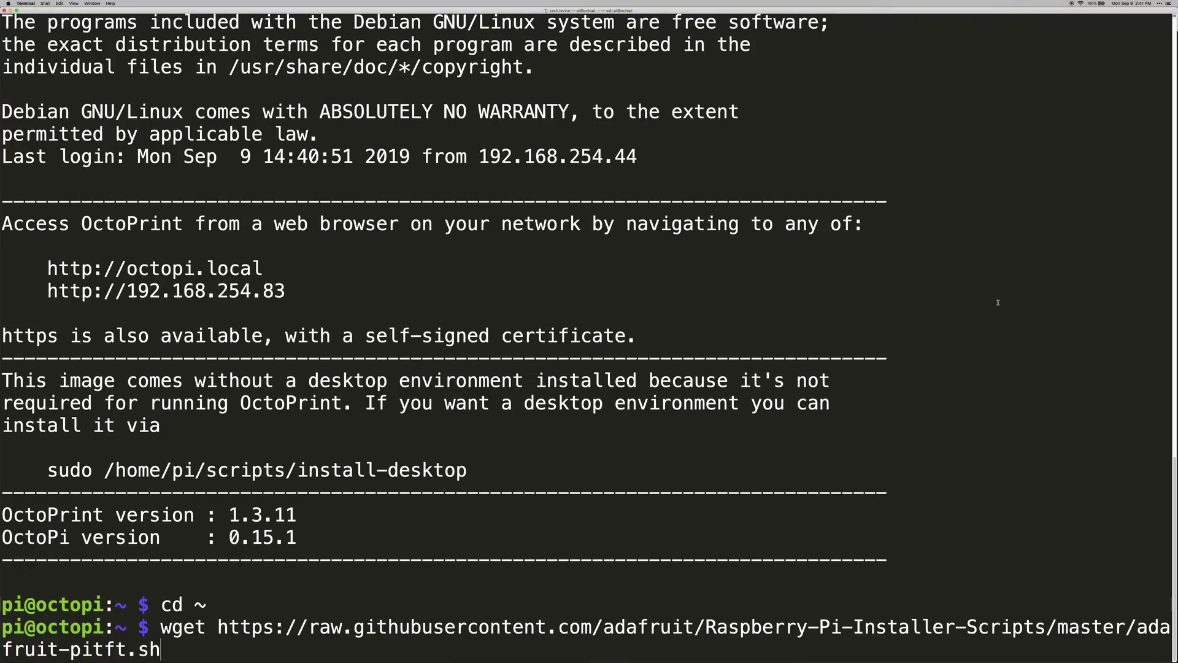
key(Return)
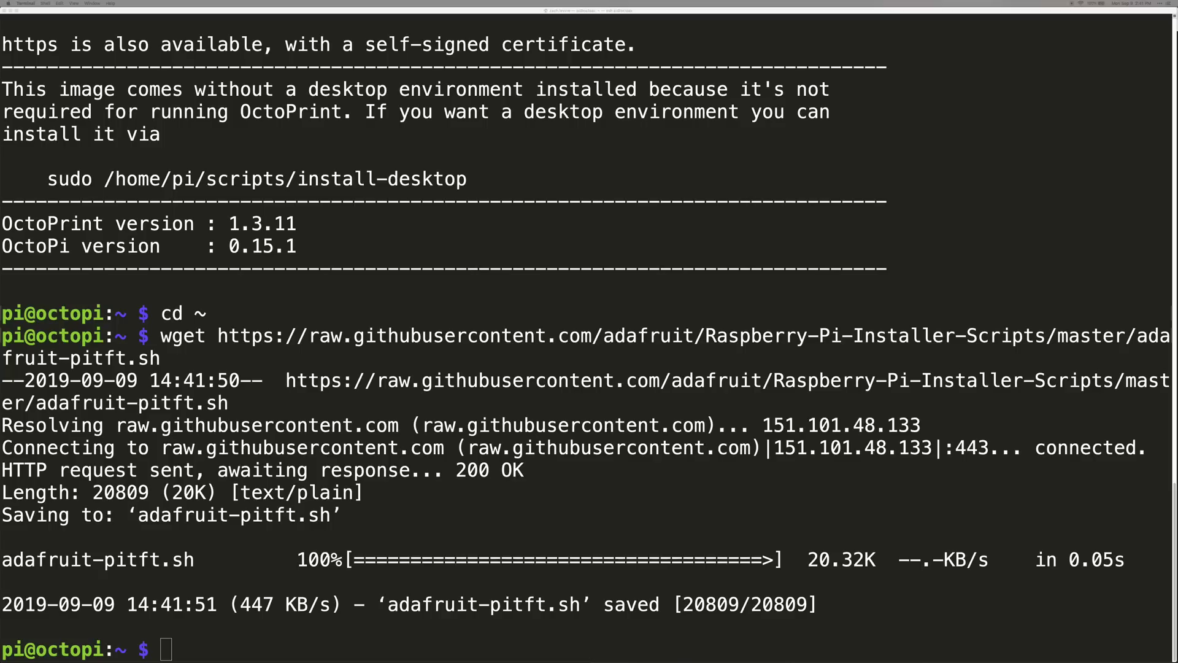
click(952, 355)
text(chmod +x adafruit-pitft.sh)
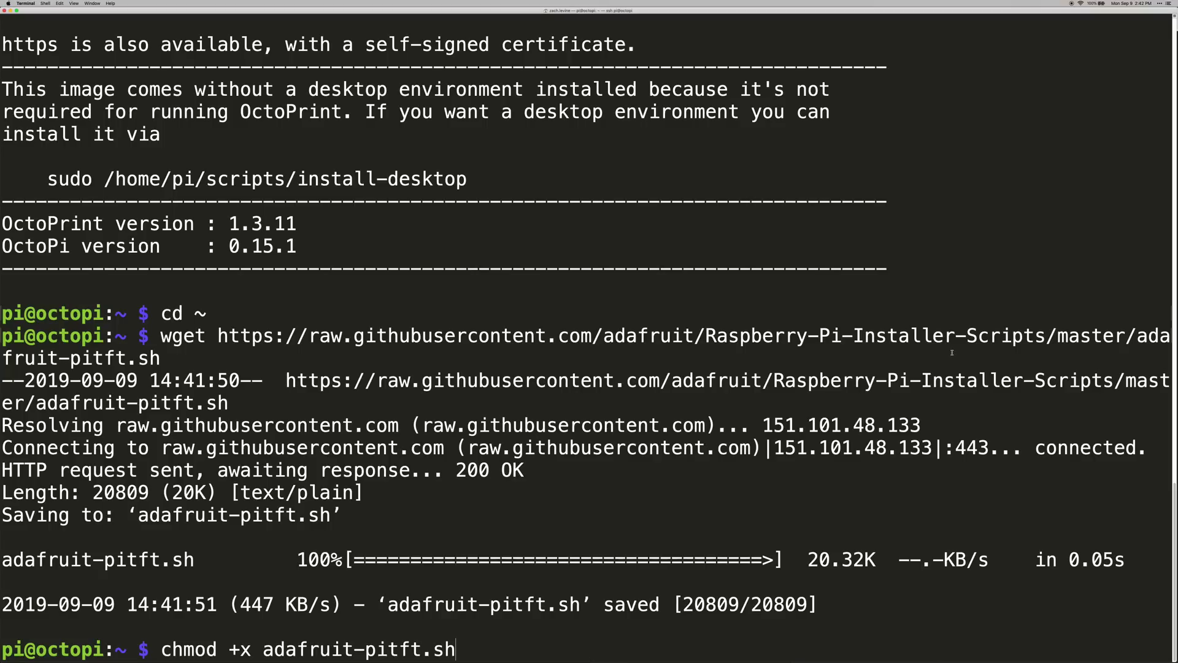
key(Return)
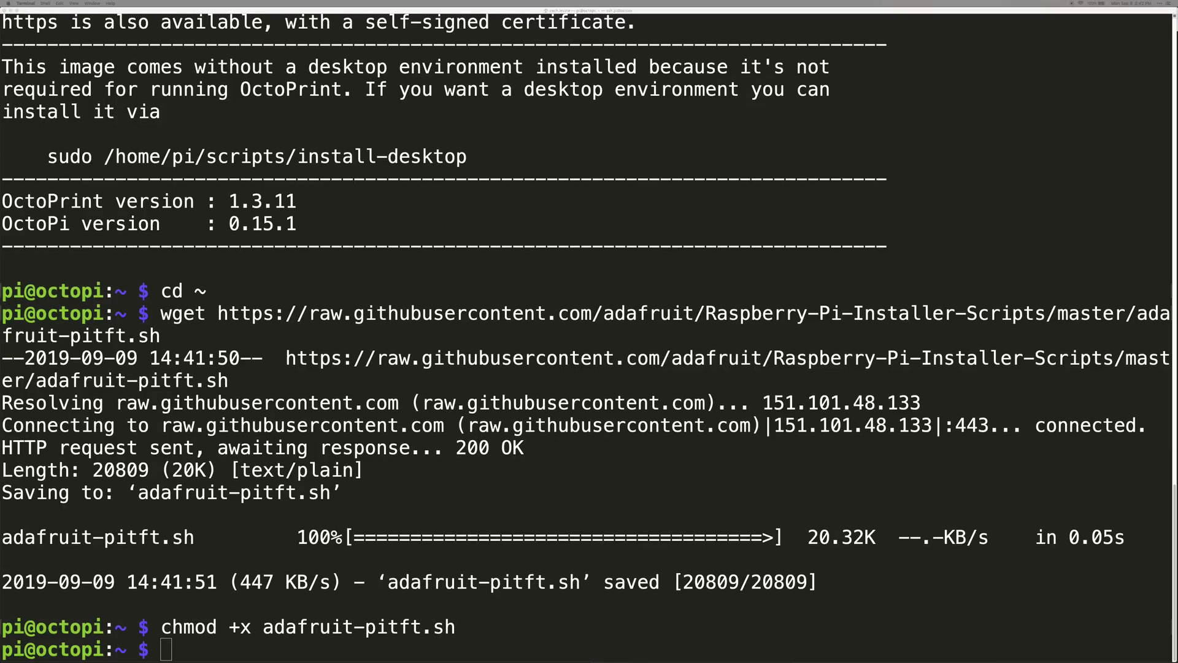
Run sudo ./adafruit-pitft.sh, choosing the 3.5" resistive display (4) and 270° rotation (3)
text(sudo ./adafruit-pitft.sh)
key(Return)
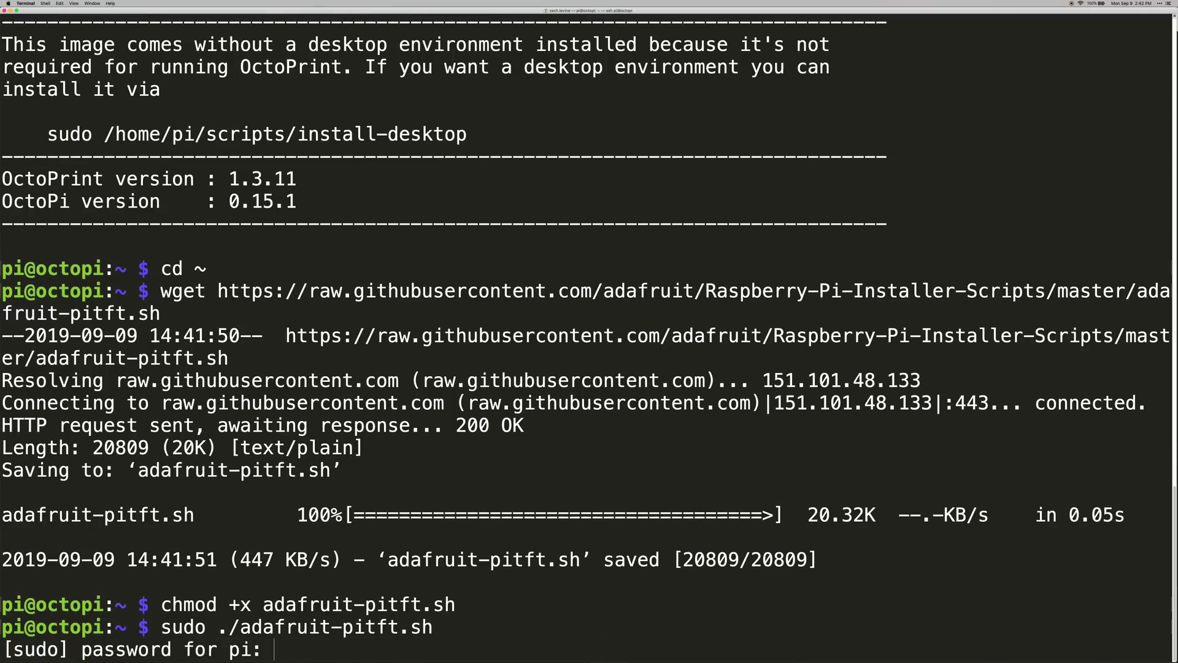
key(Return)
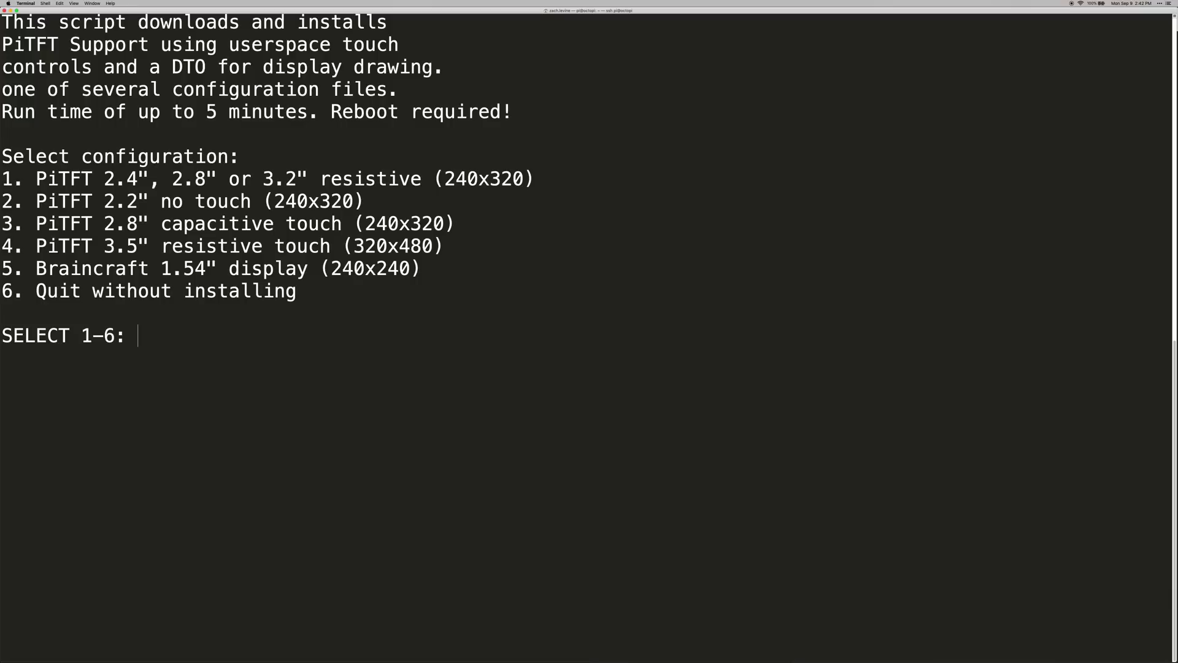
text(4)
key(Return)
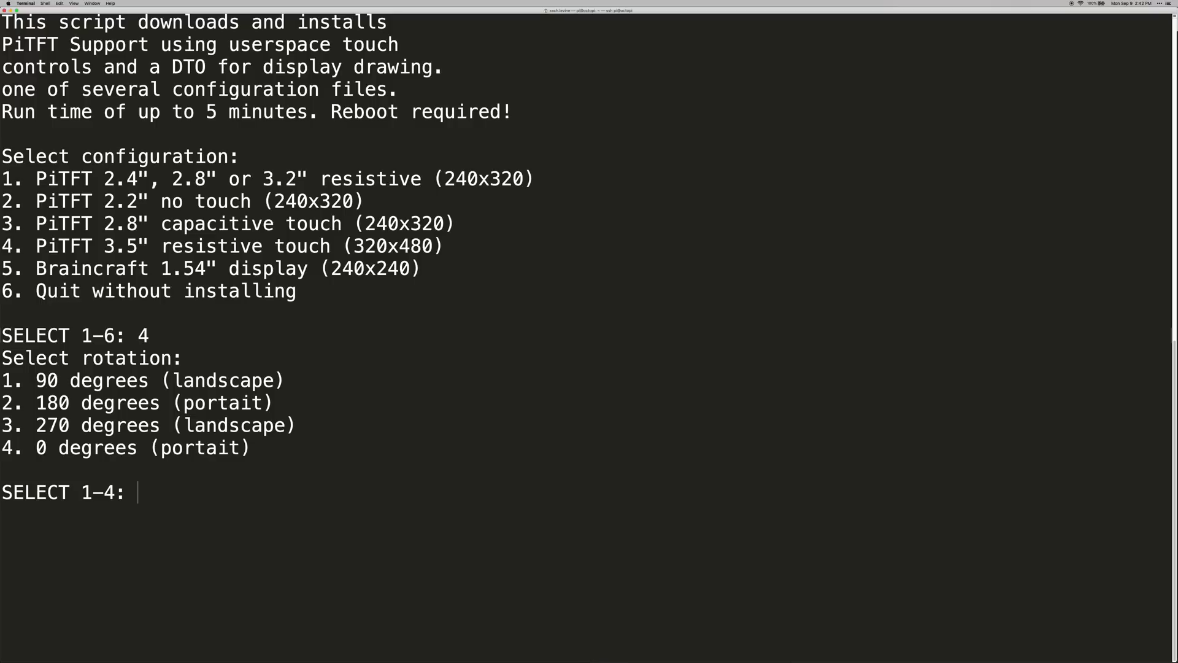
text(3)
key(Return)
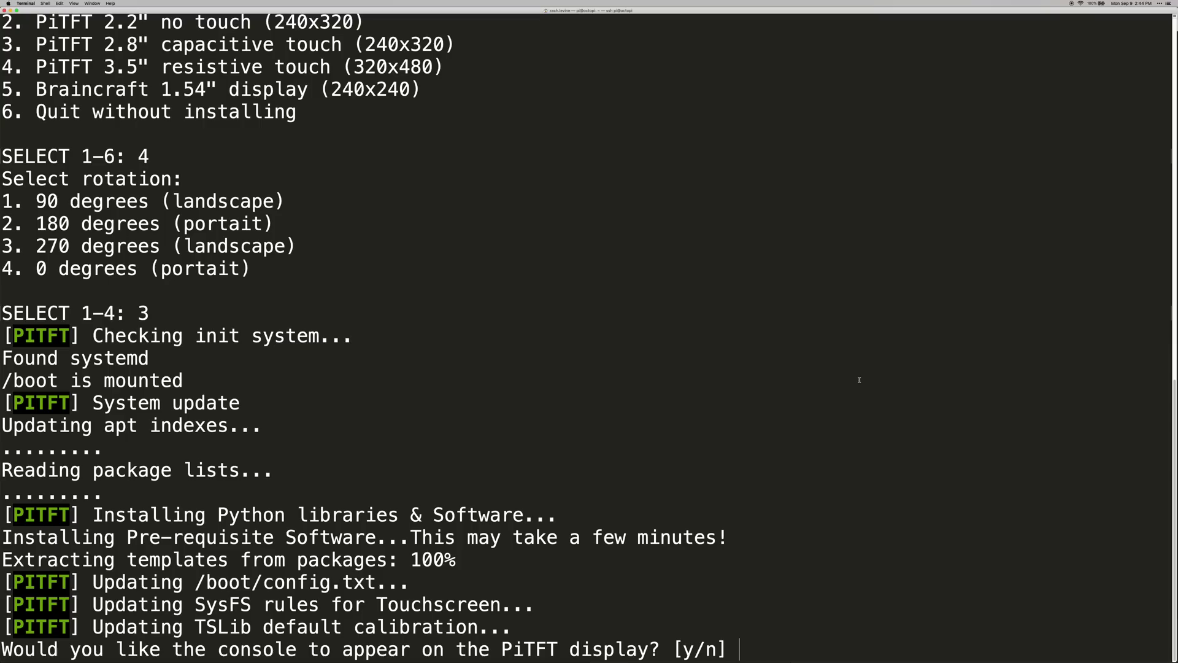
Answer n to the PiTFT console, y to HDMI mirroring, and y to reboot now
text(n)
key(Return)
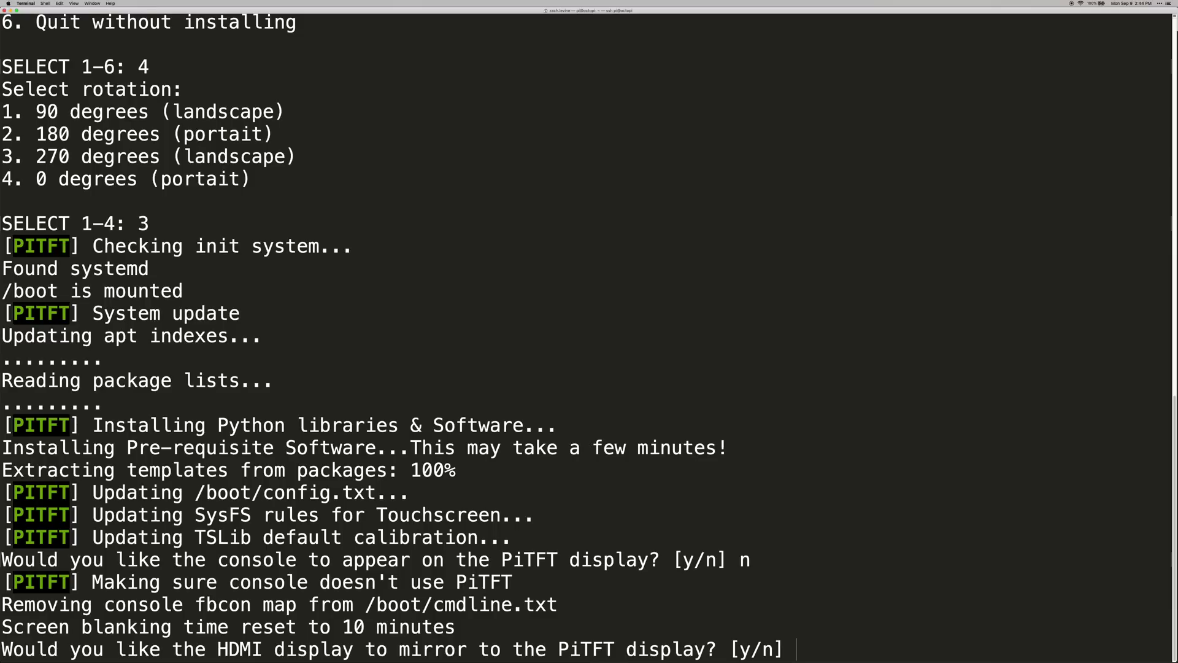
text(y)
key(Return)
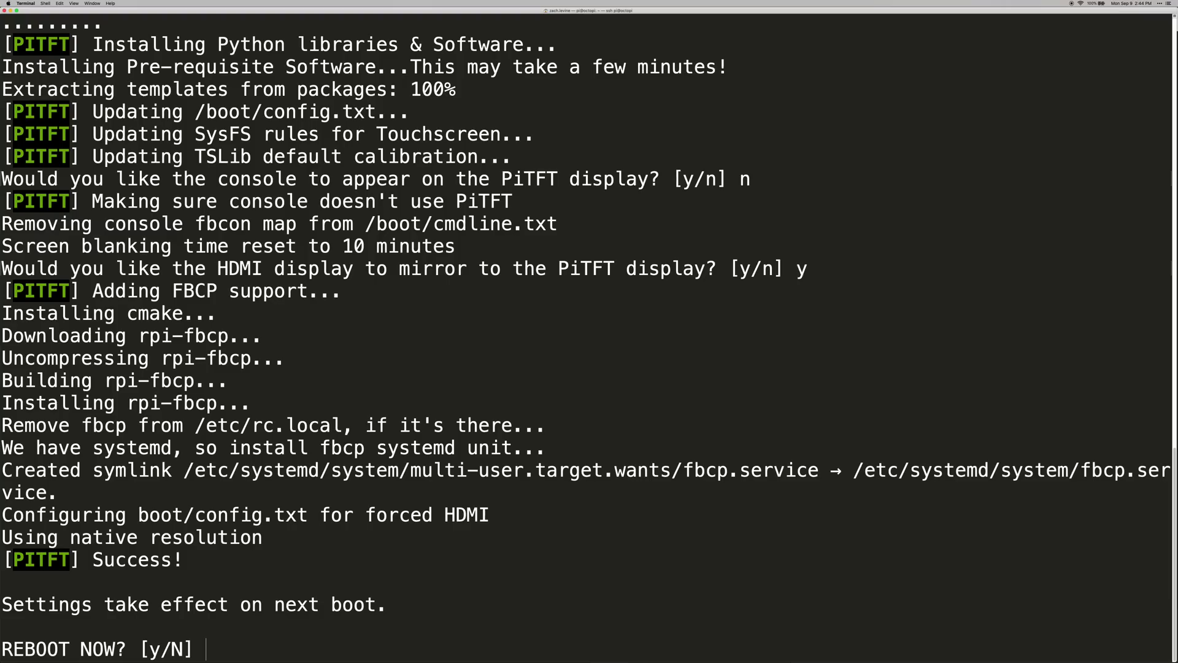
text(y)
key(Return)
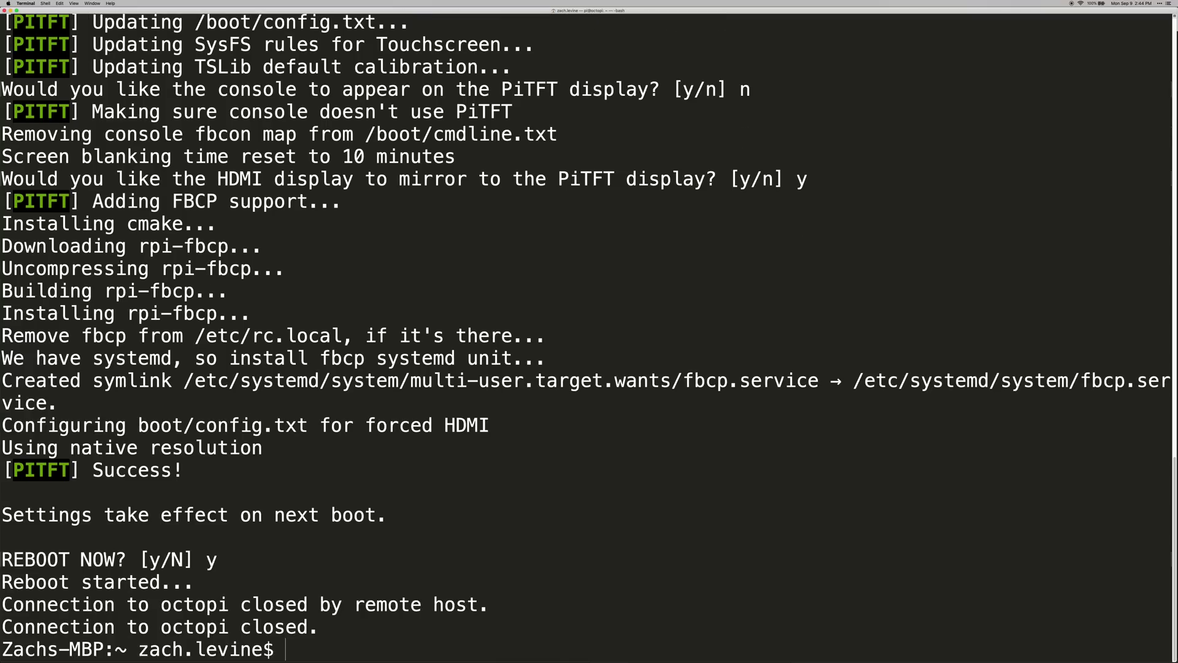
Clear the screen and log back into the Pi with ssh pi@octopi
key(ctrl+l)
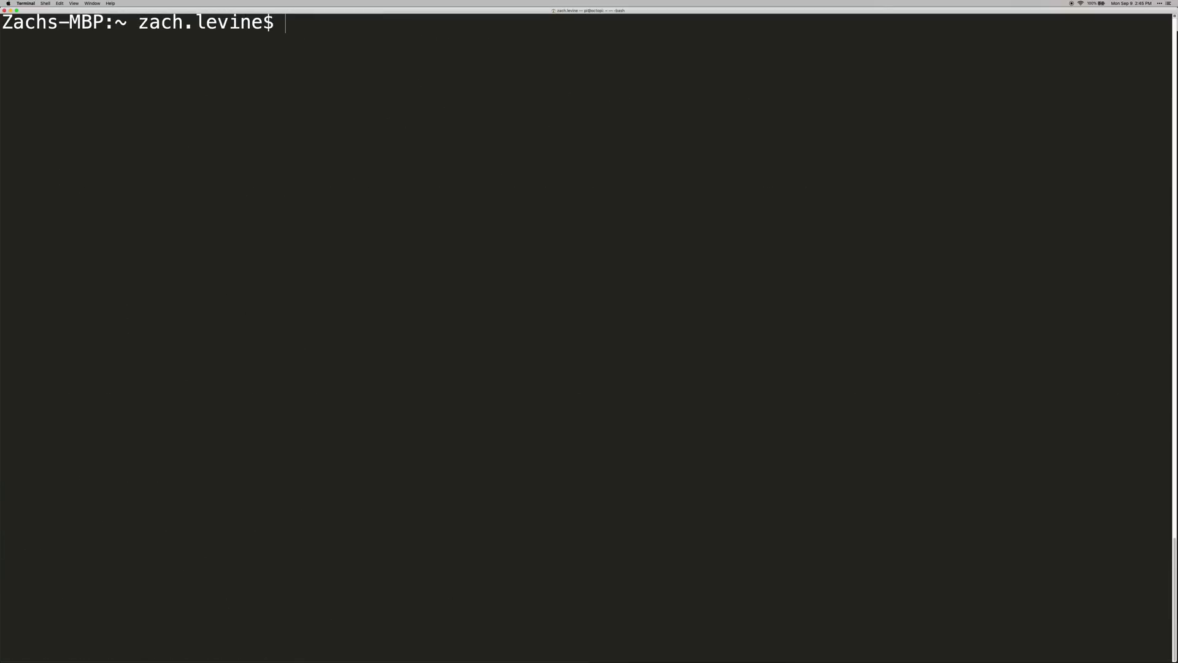
text(ssh pi@octopi)
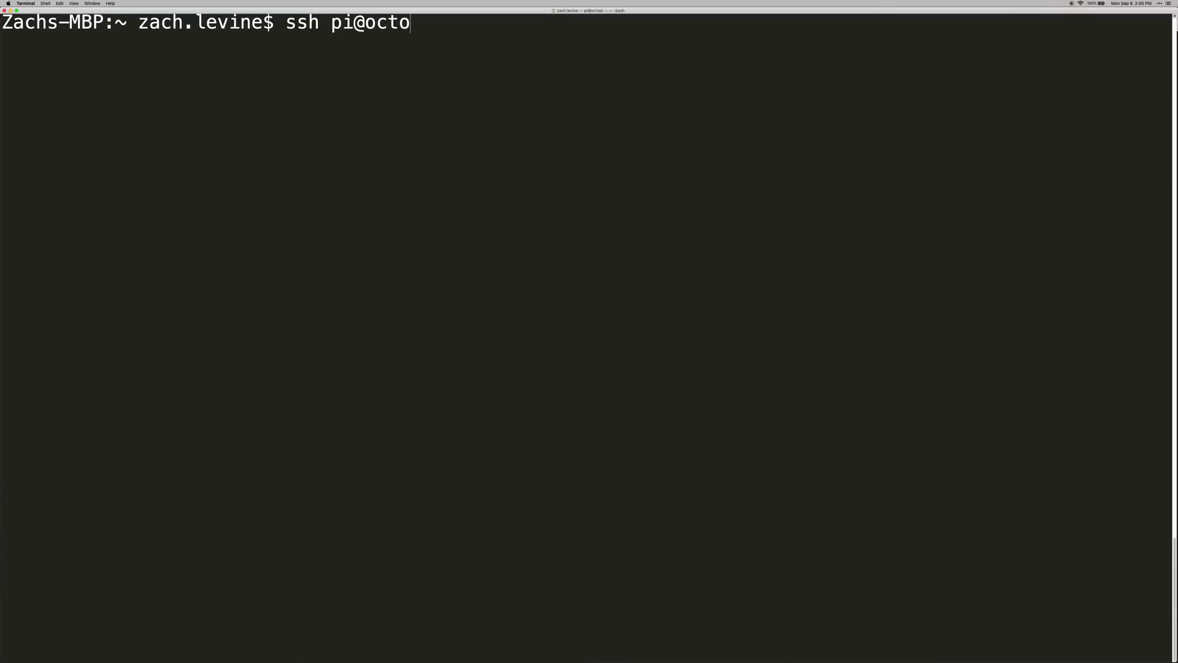
key(Return)
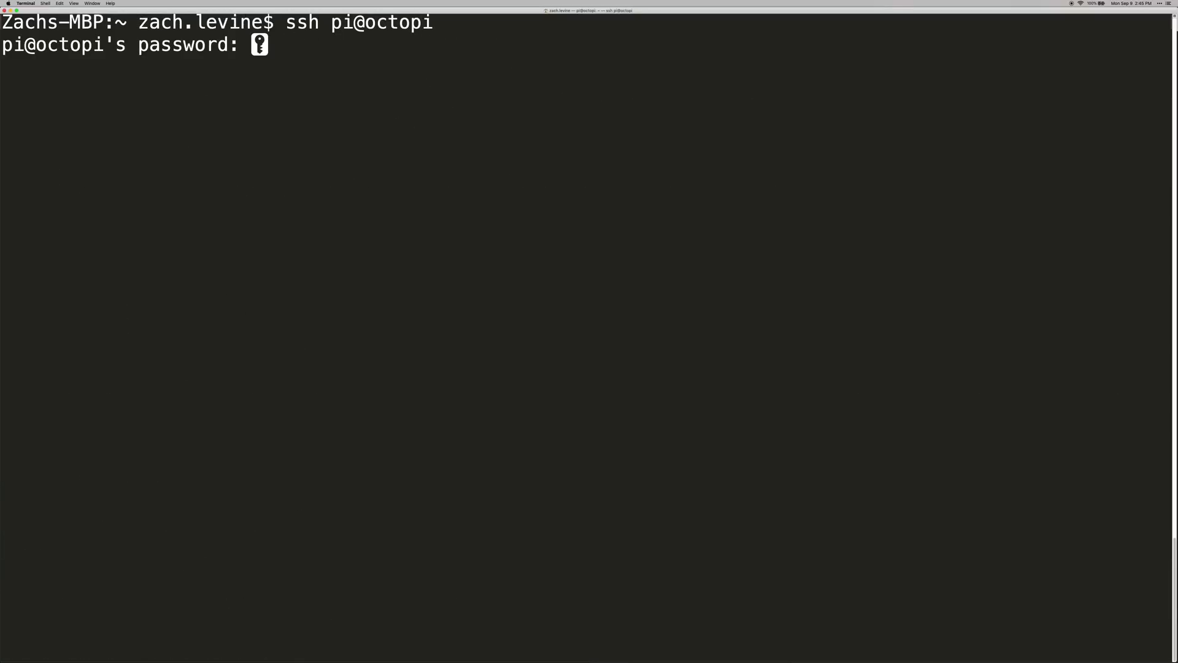
key(Return)
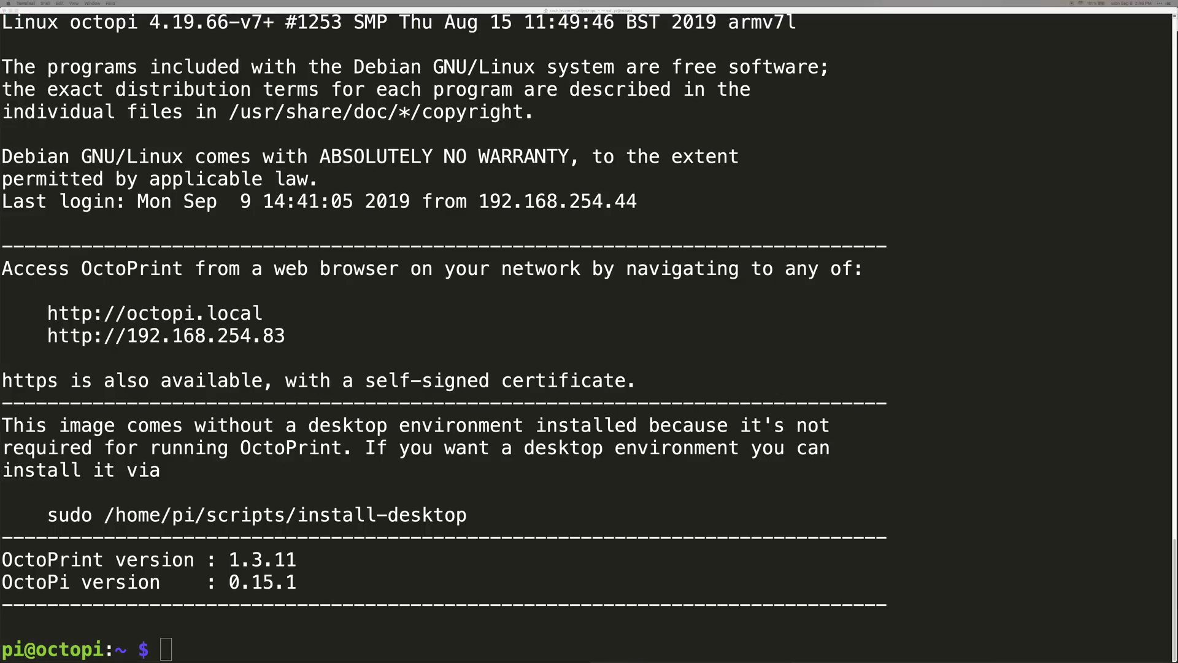
Clone the OctoPrint-TouchUI-autostart repository into ~/TouchUI-autostart
click(864, 437)
text(git clone https://github.com/BillyBlaze/OctoPrint-TouchUI-autostart.git ~/TouchUI-autostart/)
key(Return)
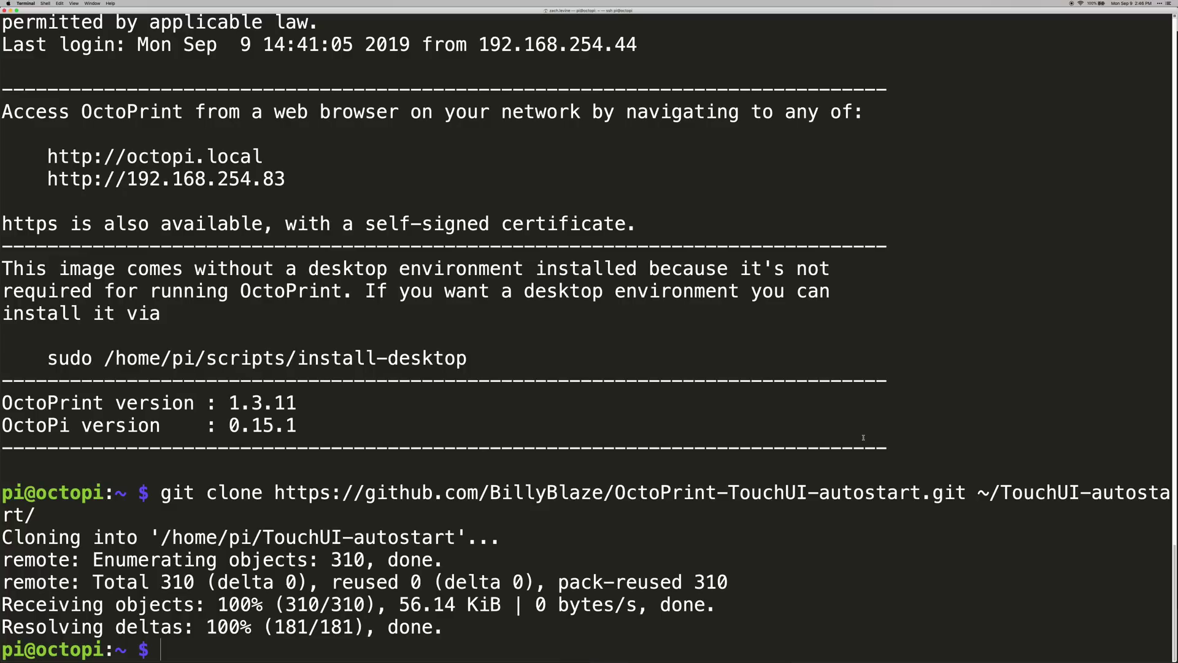
Run sudo ~/TouchUI-autostart/helpers/install with the administrator password
key(super+Tab)
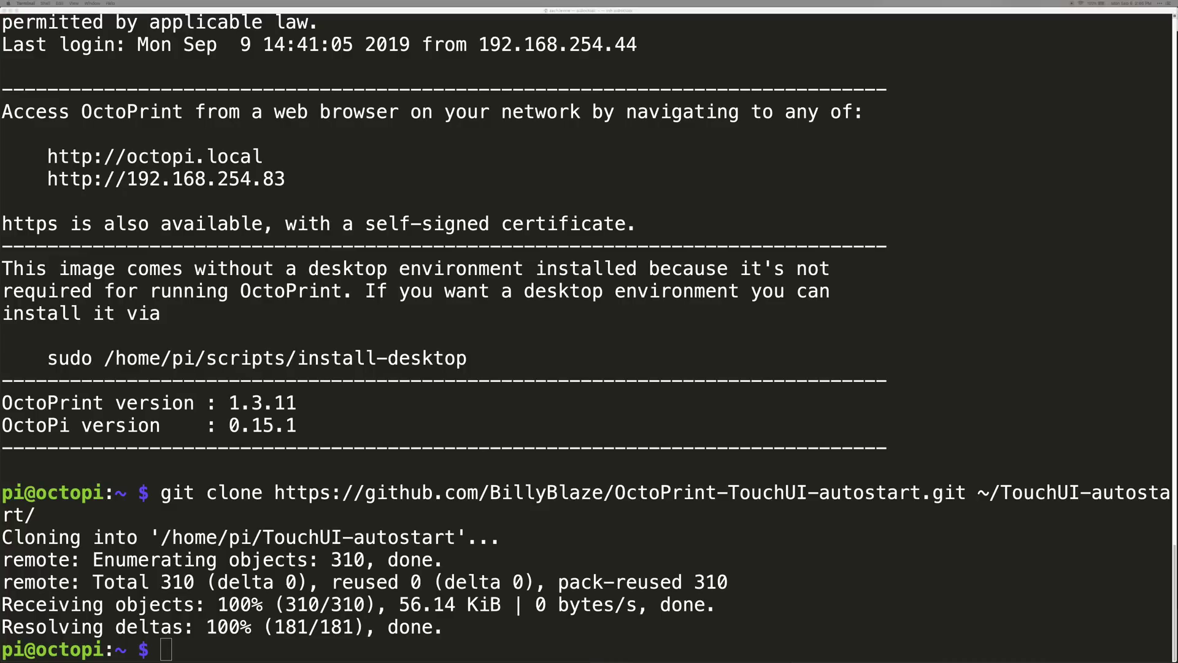
click(1156, 418)
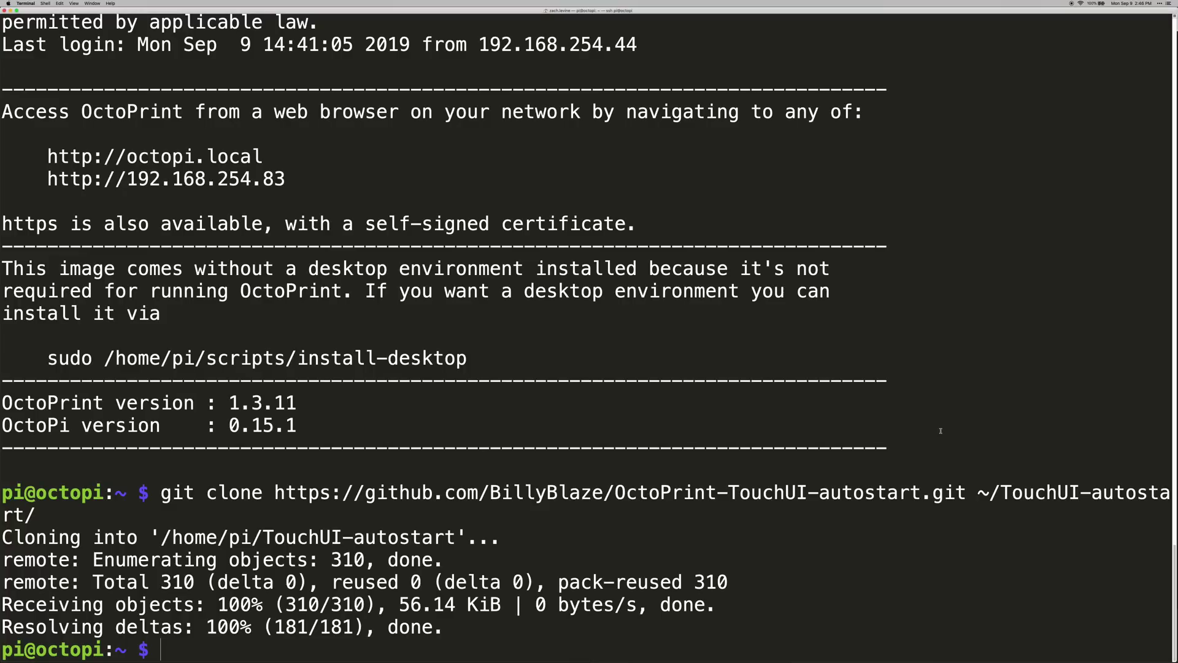
text(sudo ~/TouchUI-autostart/helpers/install)
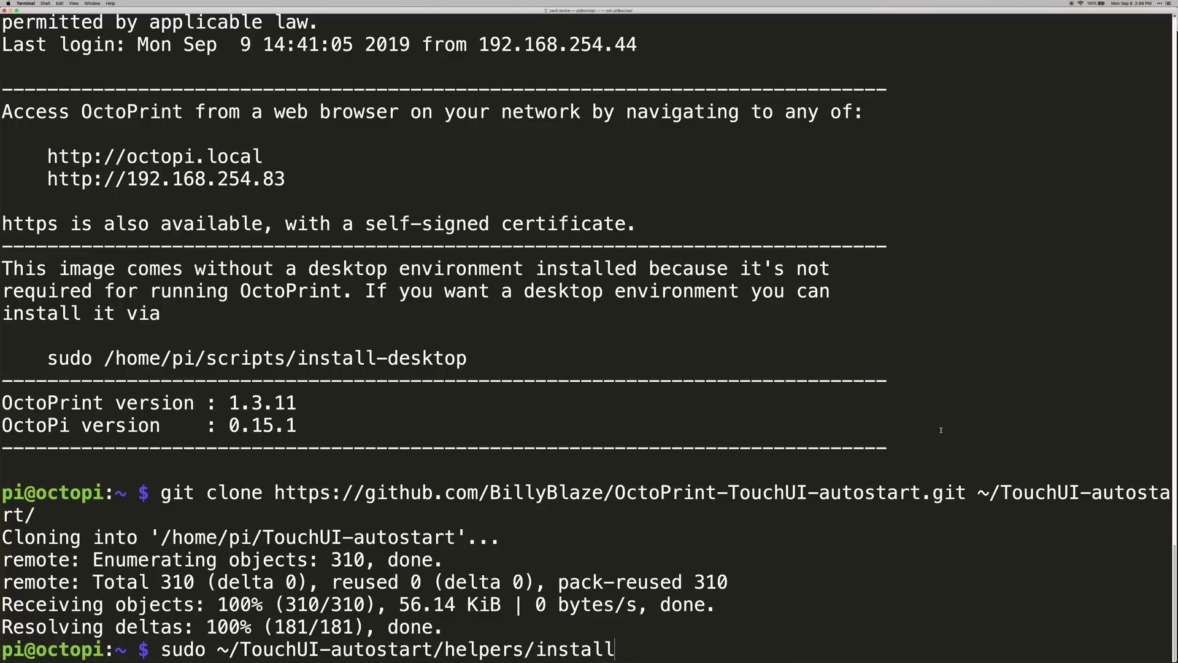
key(Return)
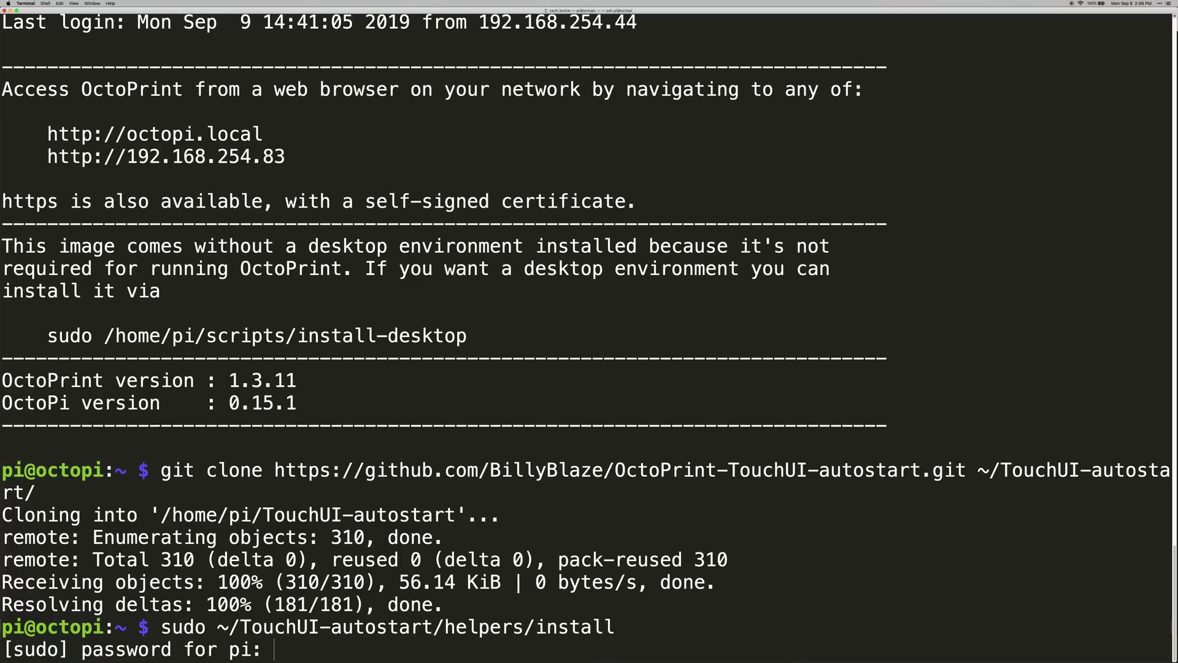
key(Return)
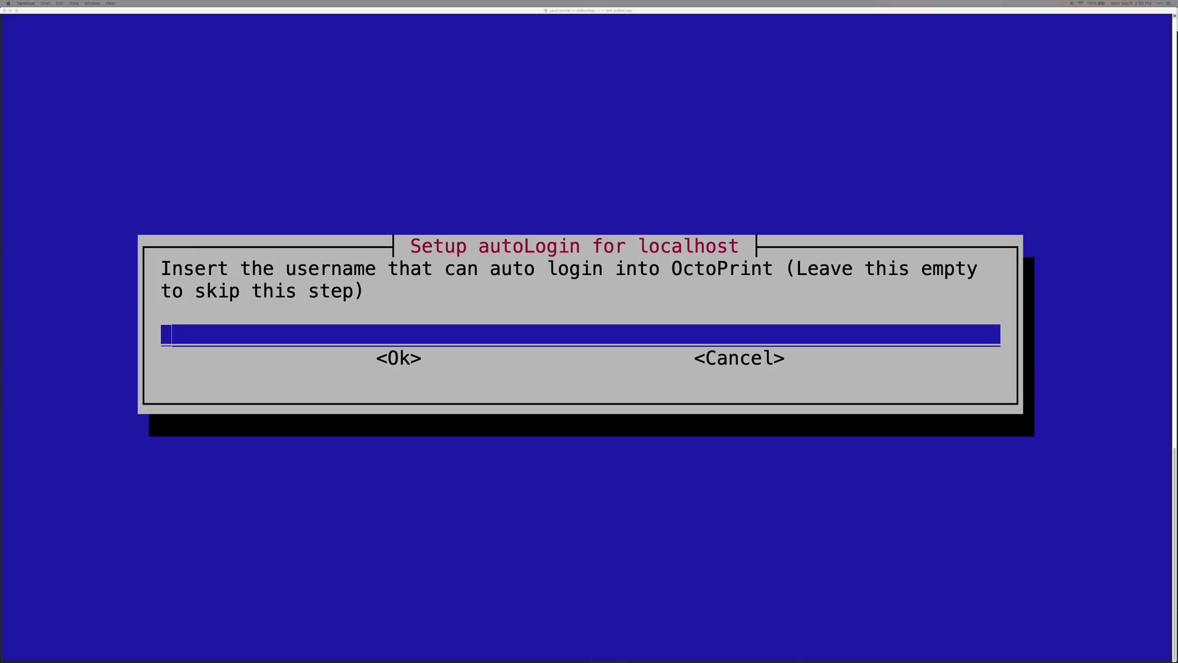
Enter the OctoPrint autoLogin username and let the installer restart OctoPrint
click(912, 189)
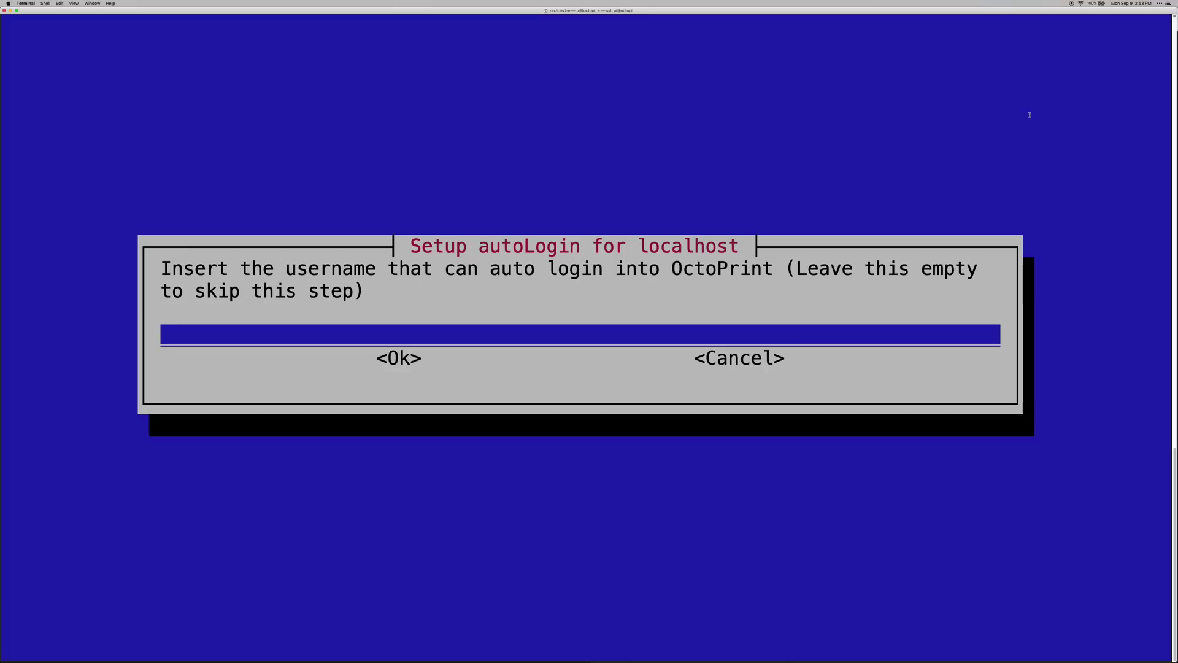
text(zach.levine)
key(Return)
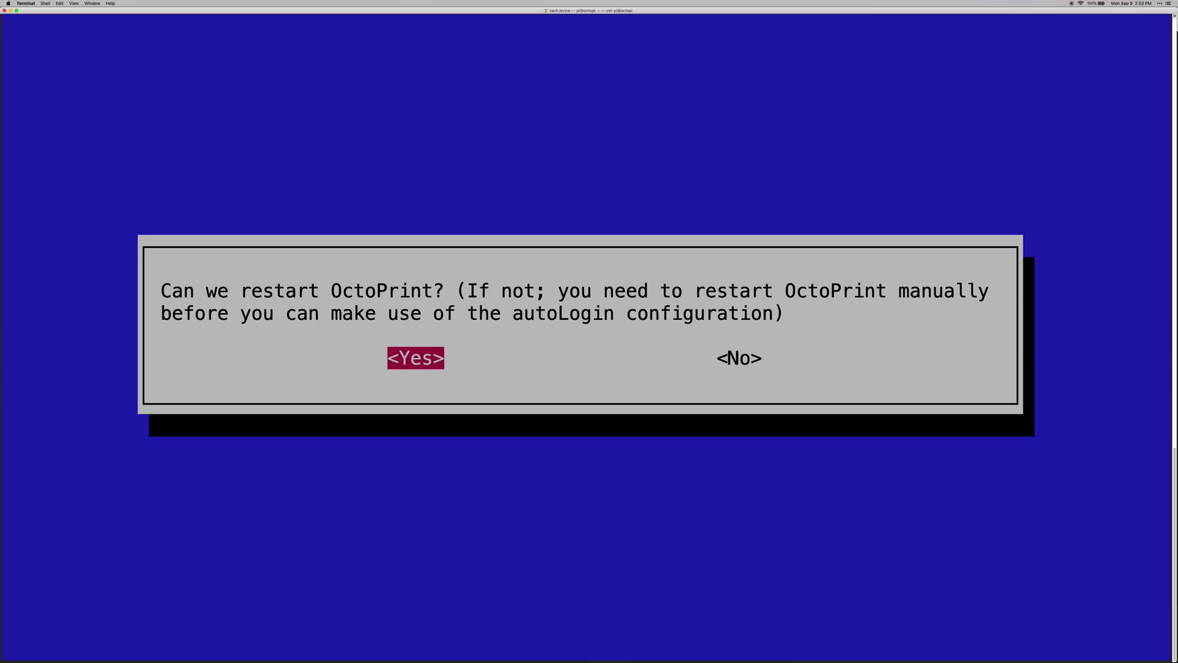
key(Return)
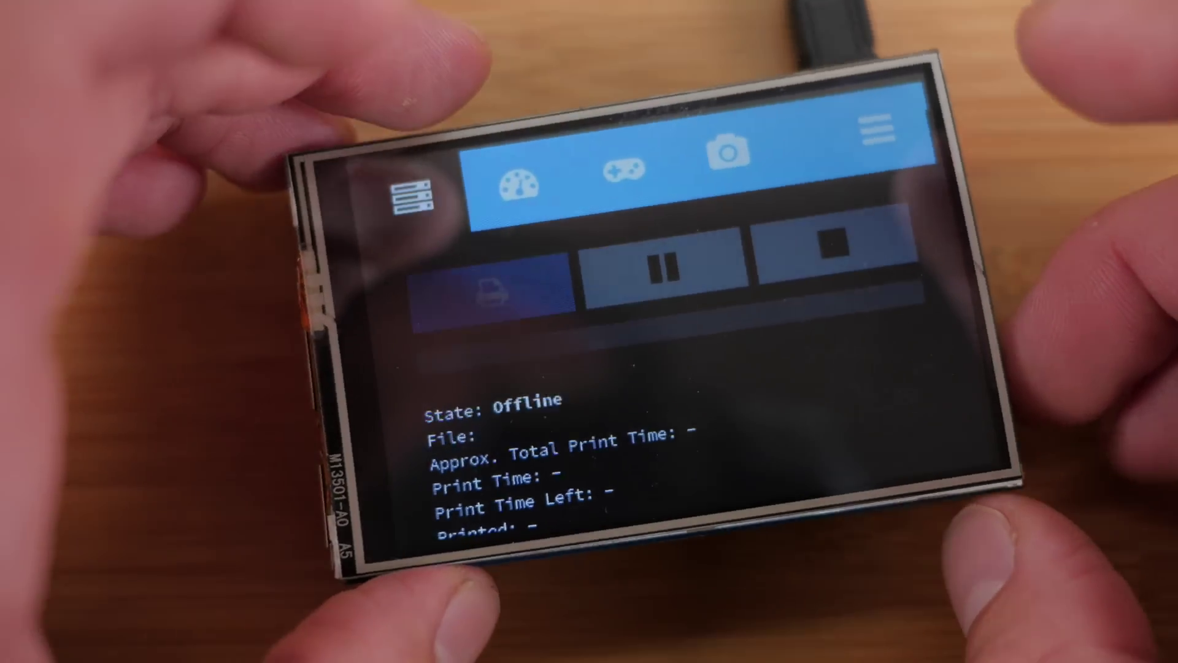
click(546, 107)
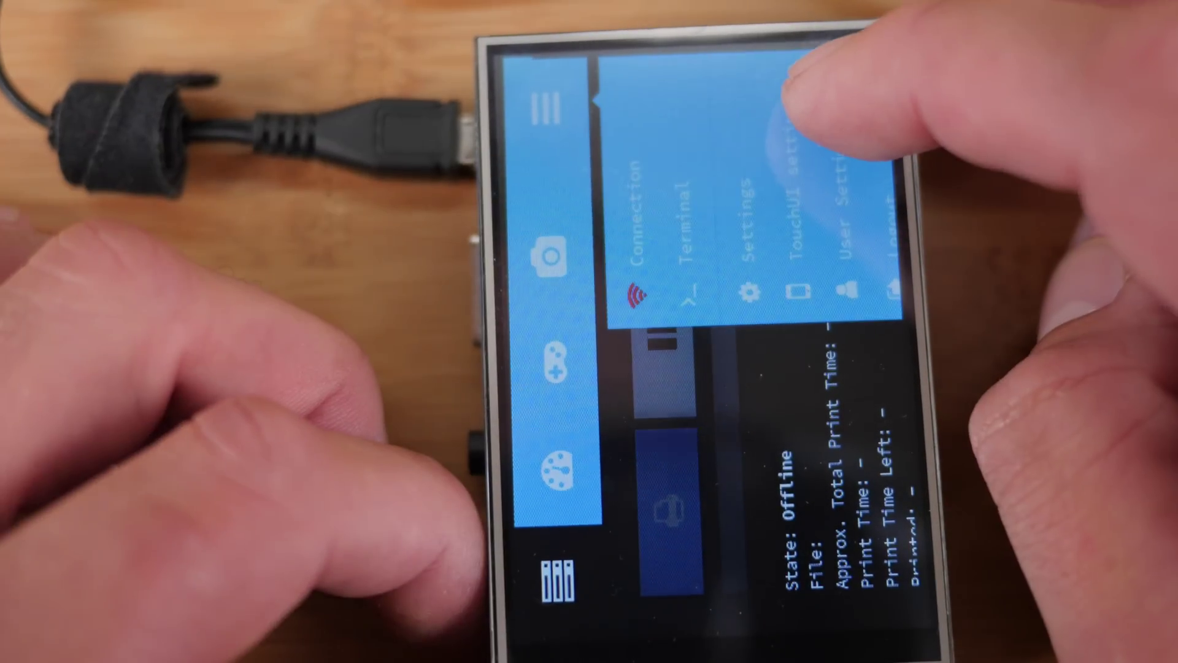
click(792, 92)
click(777, 98)
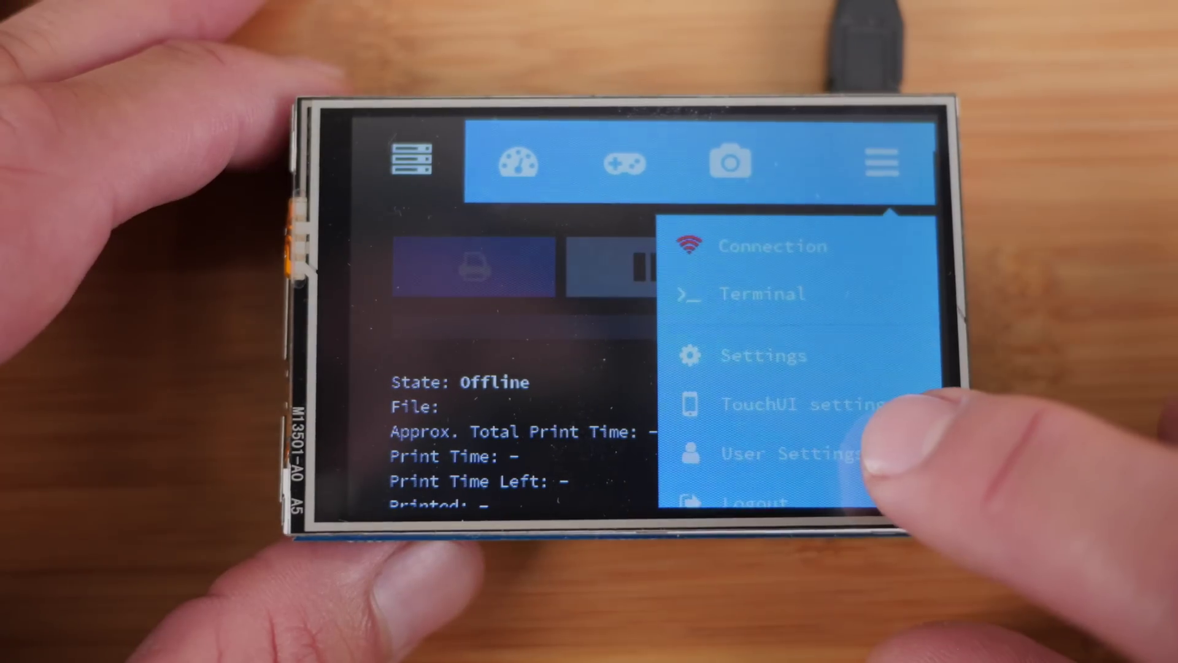
click(835, 172)
click(829, 172)
click(830, 172)
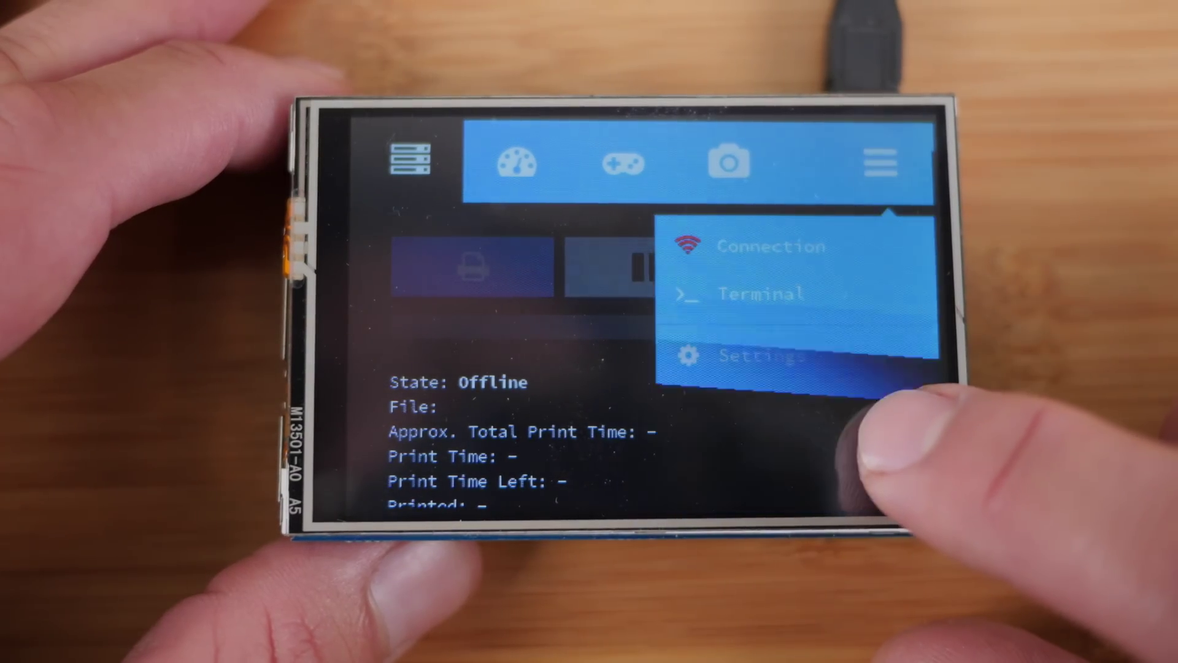
click(832, 166)
click(813, 171)
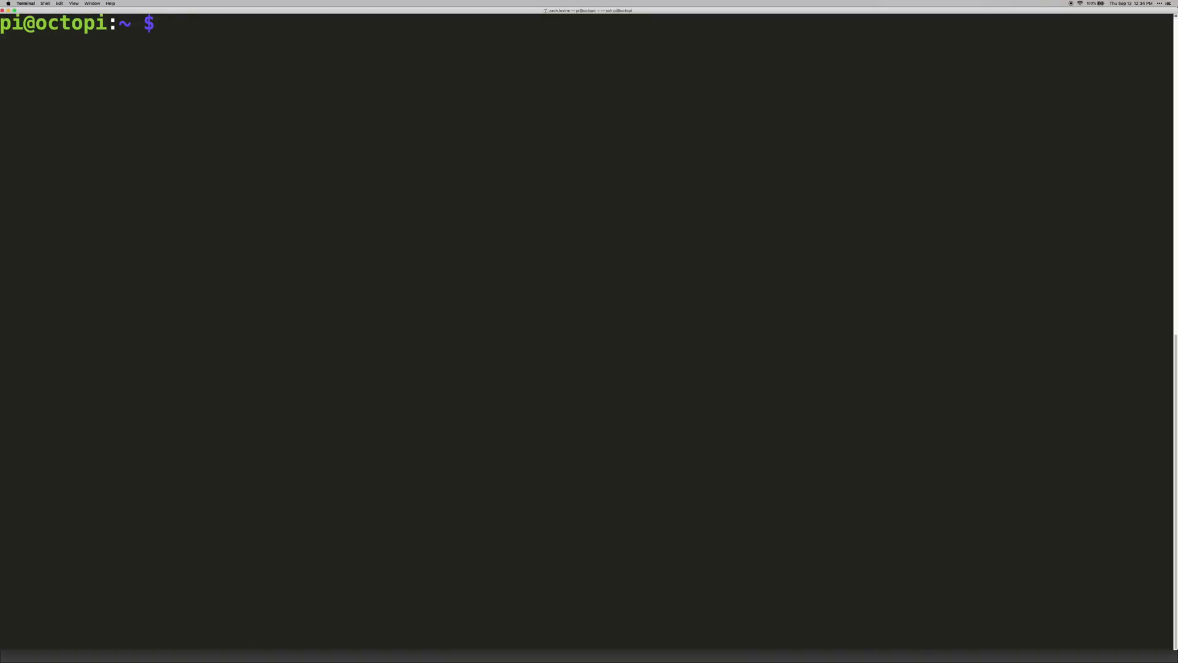
Install xinput and run FRAMEBUFFER=/dev/fb1 & DISPLAY=:0.0 xinput list
text(sudo apt-g)
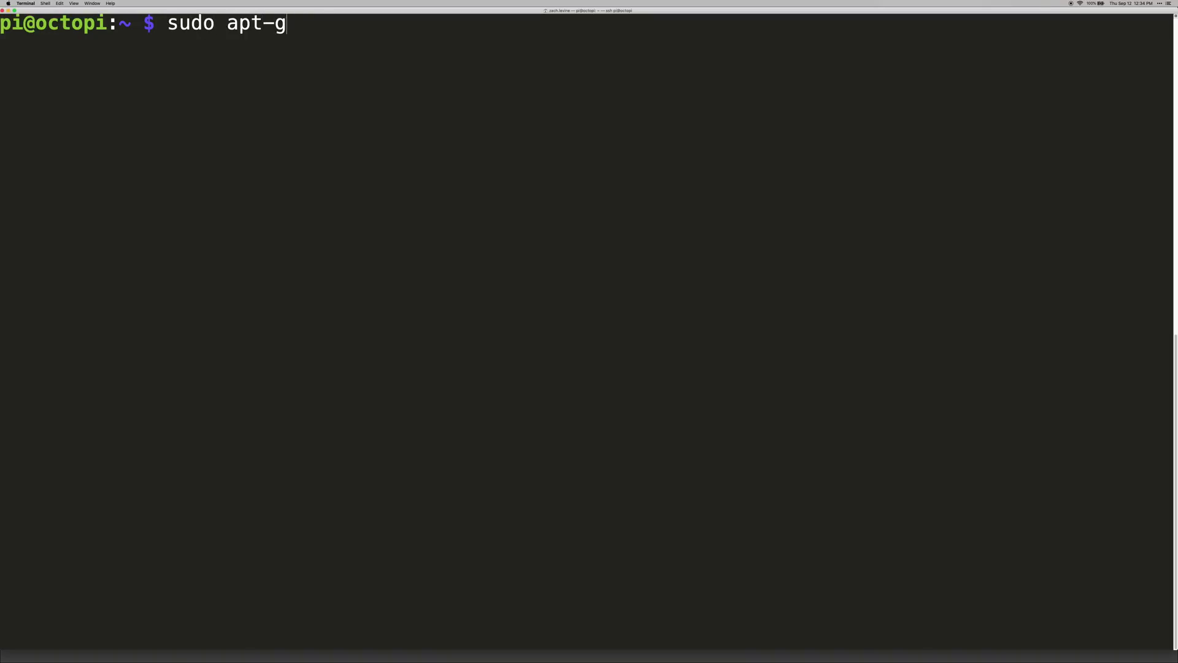
text(et install xinput)
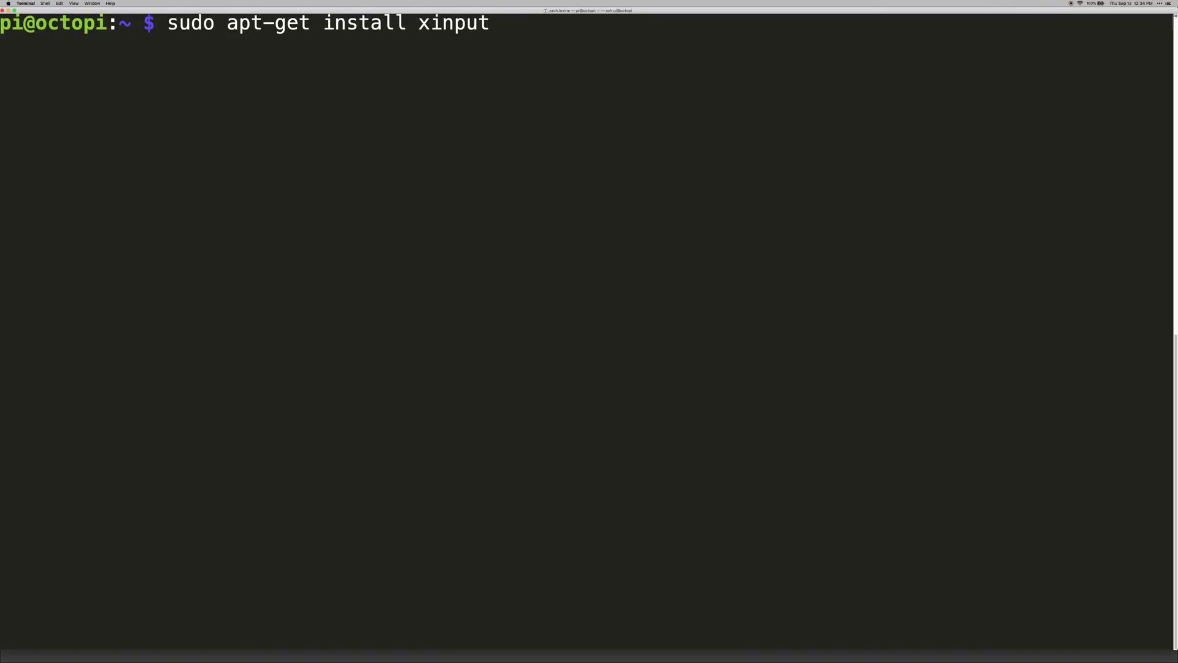
key(Return)
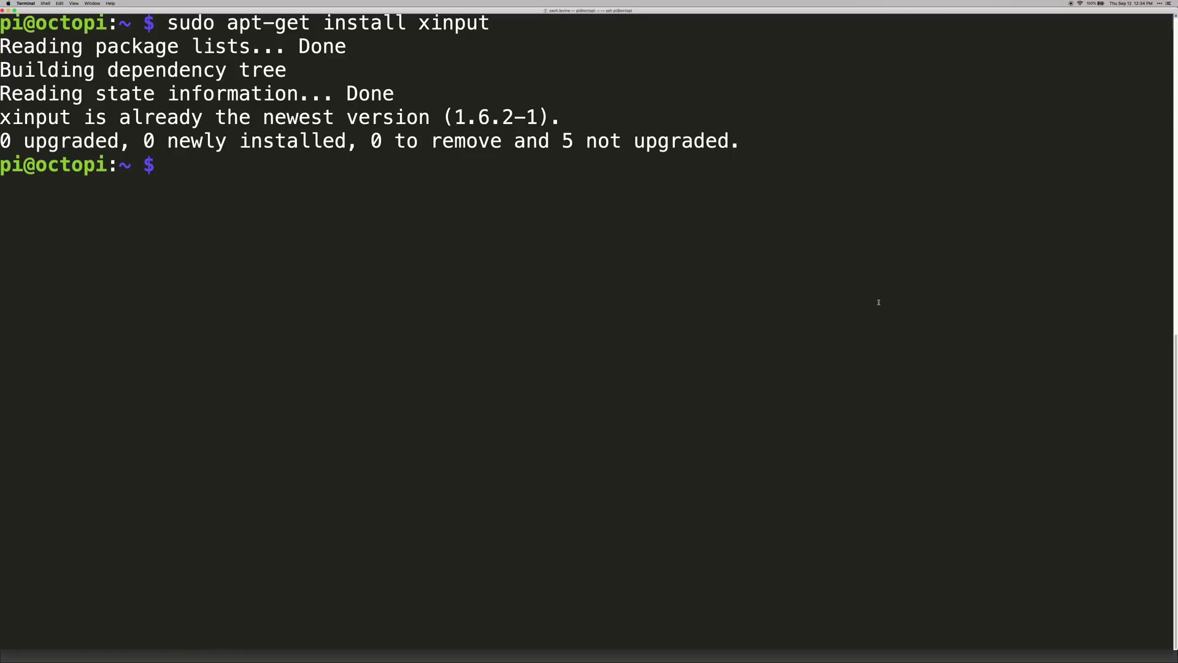
text(FRAMEBUFFER=/dev/fb1 & DISPLAY=:0.0 xinput list)
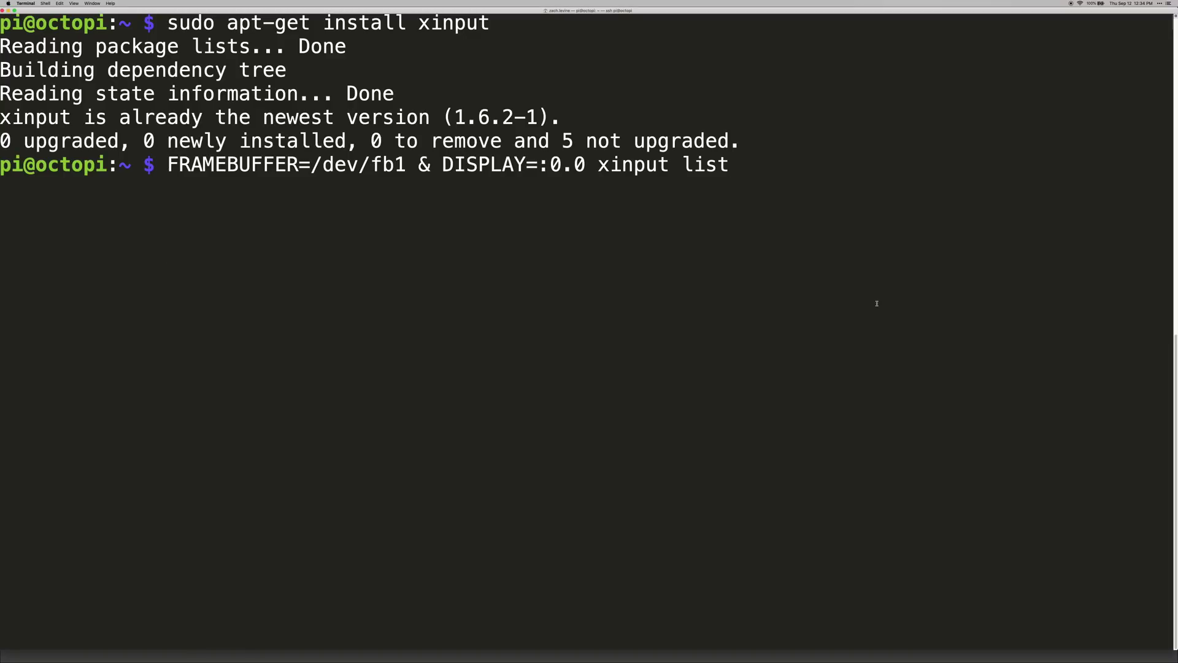
key(Return)
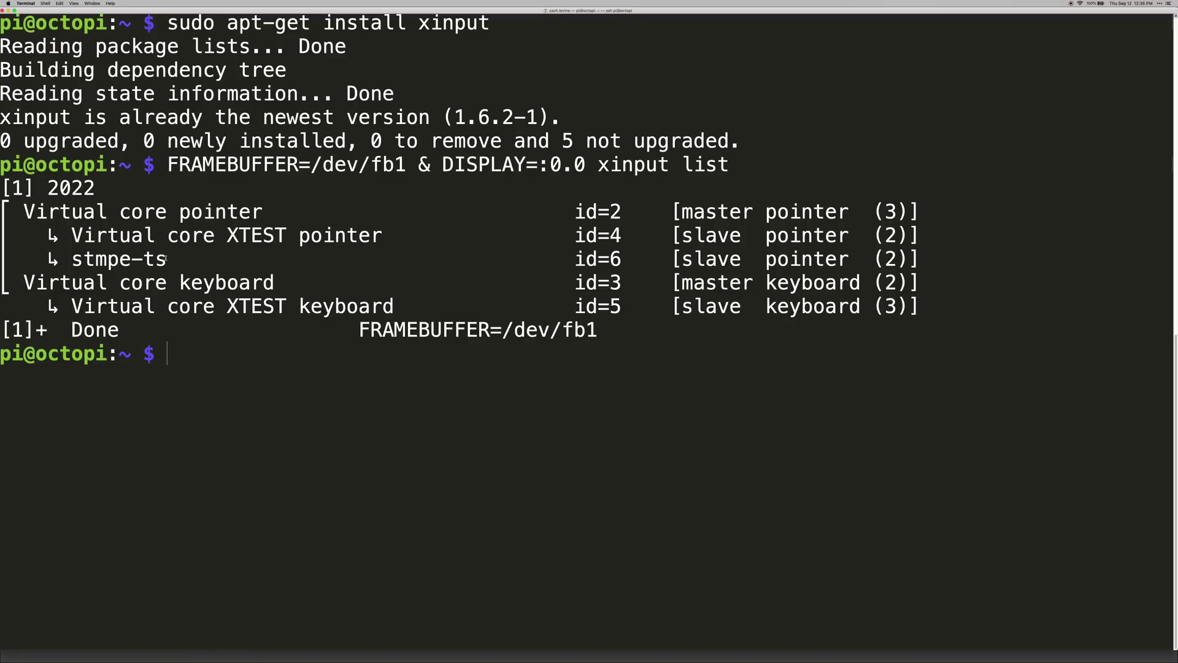
Highlight the stmpe-ts device name and its slave pointer entry in the list
drag(167, 258, 72, 259)
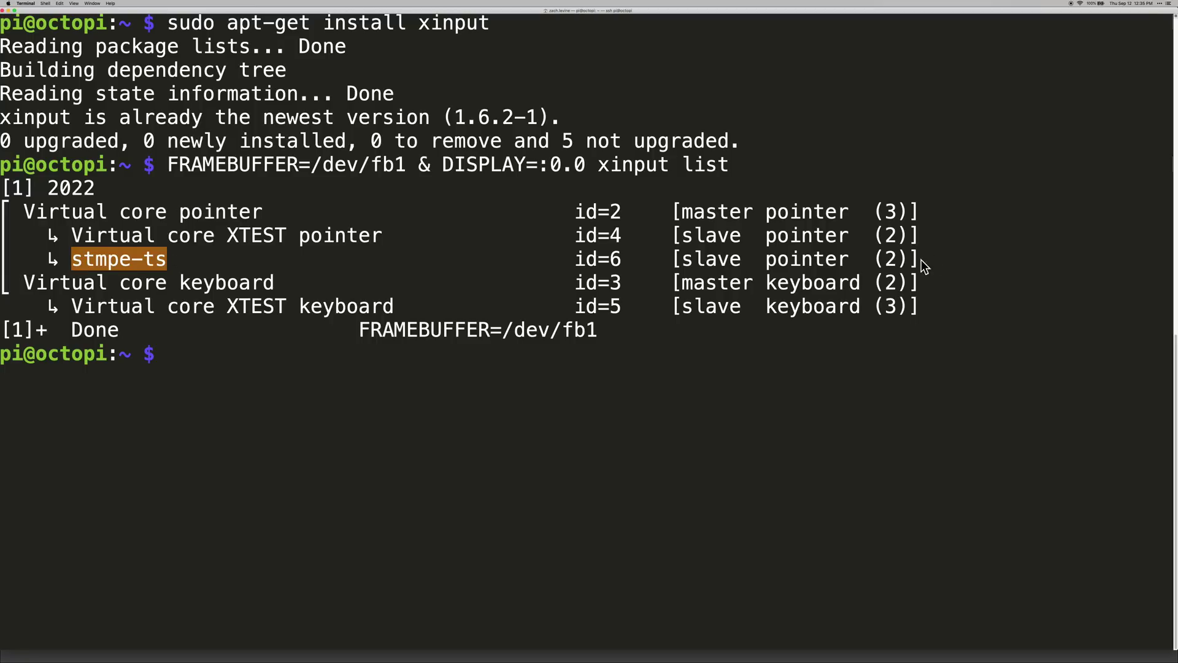
drag(670, 258, 922, 259)
drag(167, 257, 71, 258)
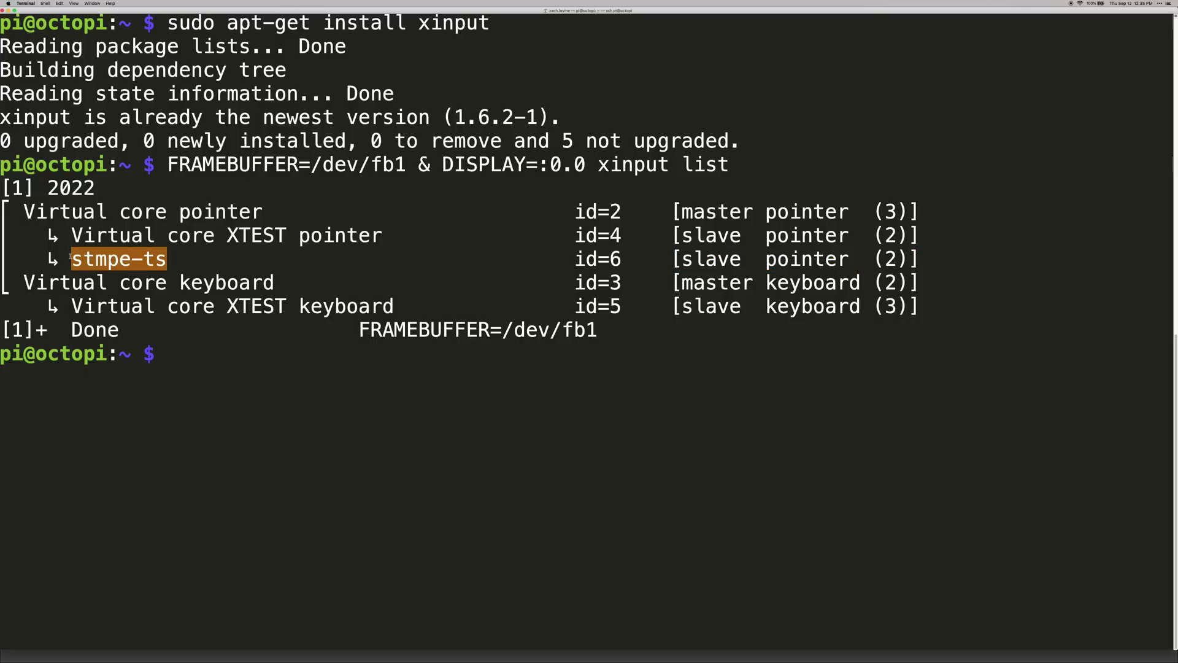
click(102, 259)
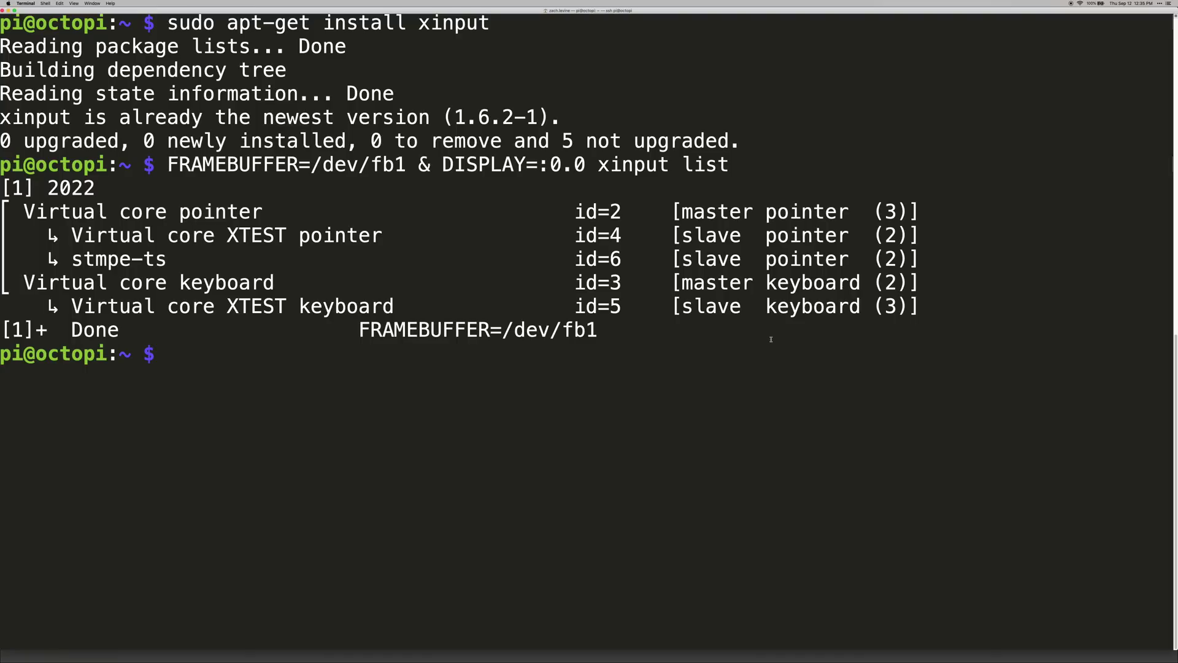
Open ~/TouchUI-autostart/calibration.sh in nano and paste the three xinput rotation lines for stmpe-ts
text(nano ~/TouchUI-autostart/calibration.sh)
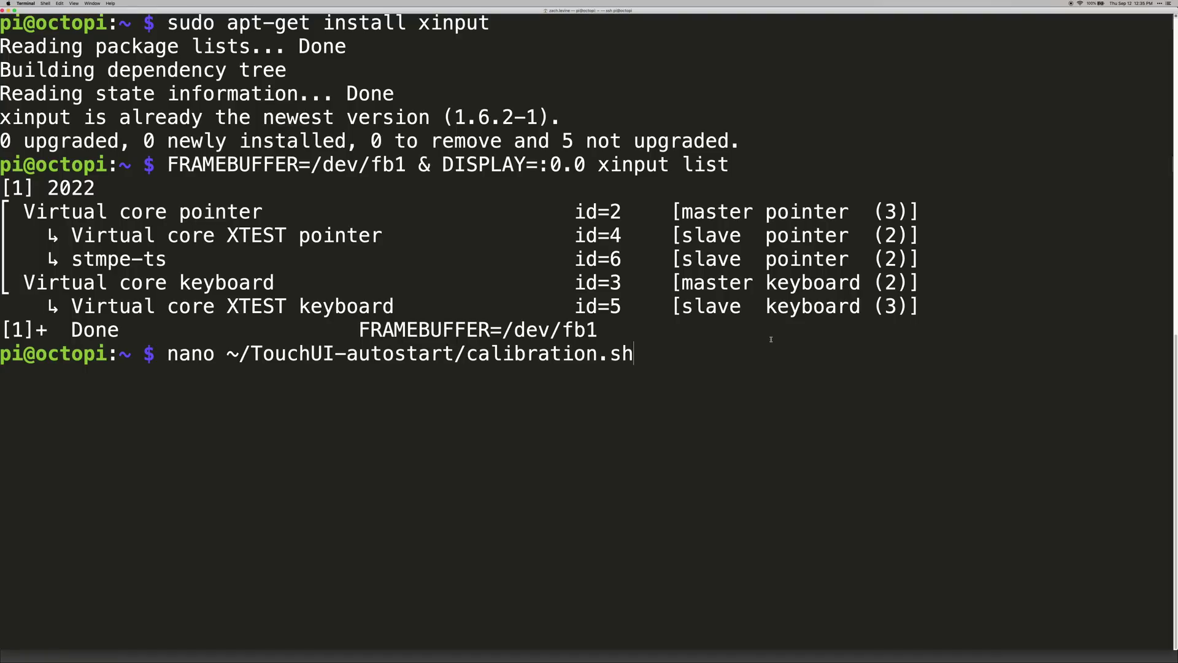
key(Return)
text(#)
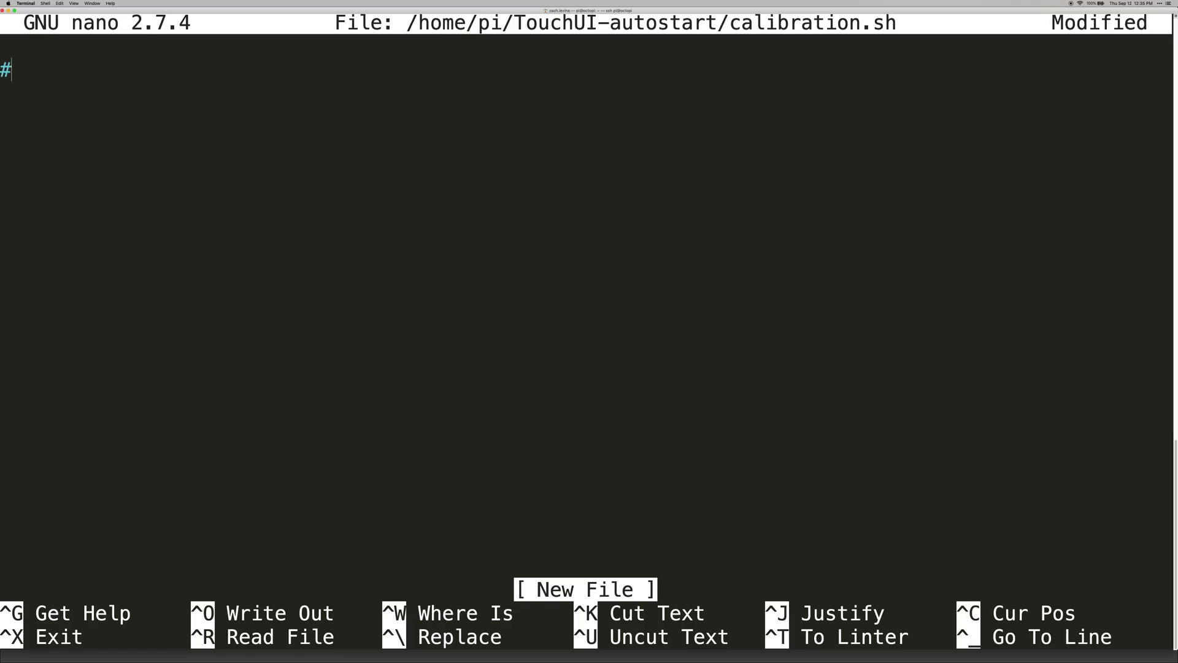
text(nano ~/TouchUI-autostart/calibration.sh)
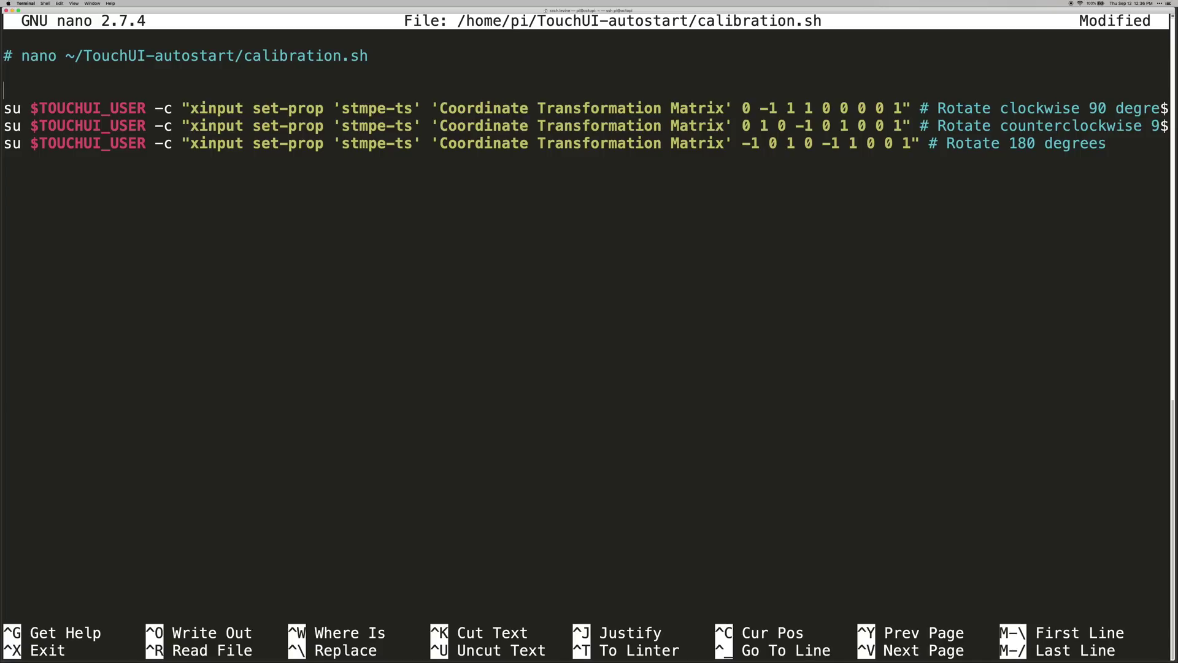
key(Delete)
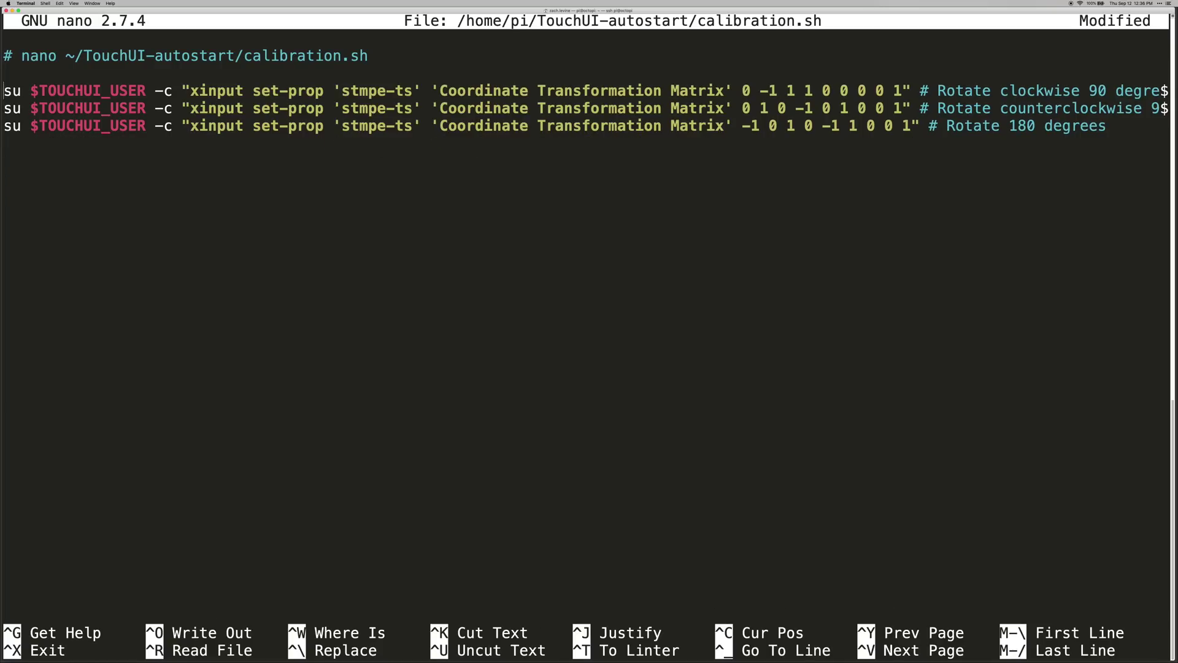
Delete the counterclockwise and 180-degree lines, keep only the clockwise line, and save calibration.sh
drag(342, 90, 414, 90)
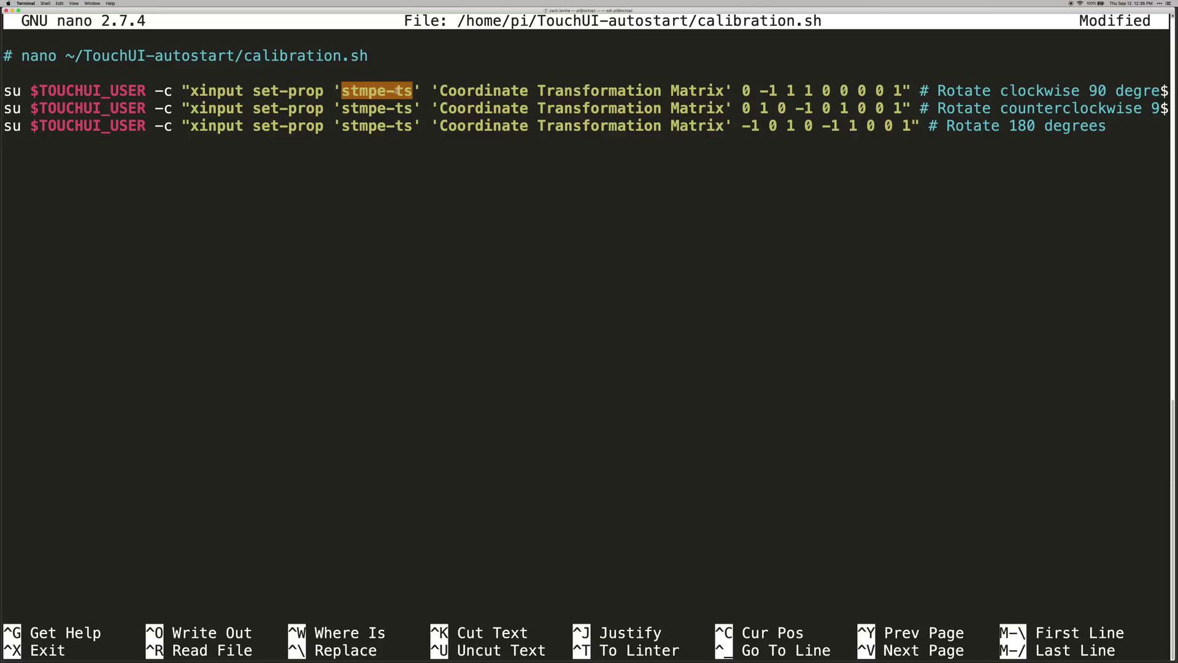
click(668, 91)
drag(744, 90, 902, 91)
click(912, 125)
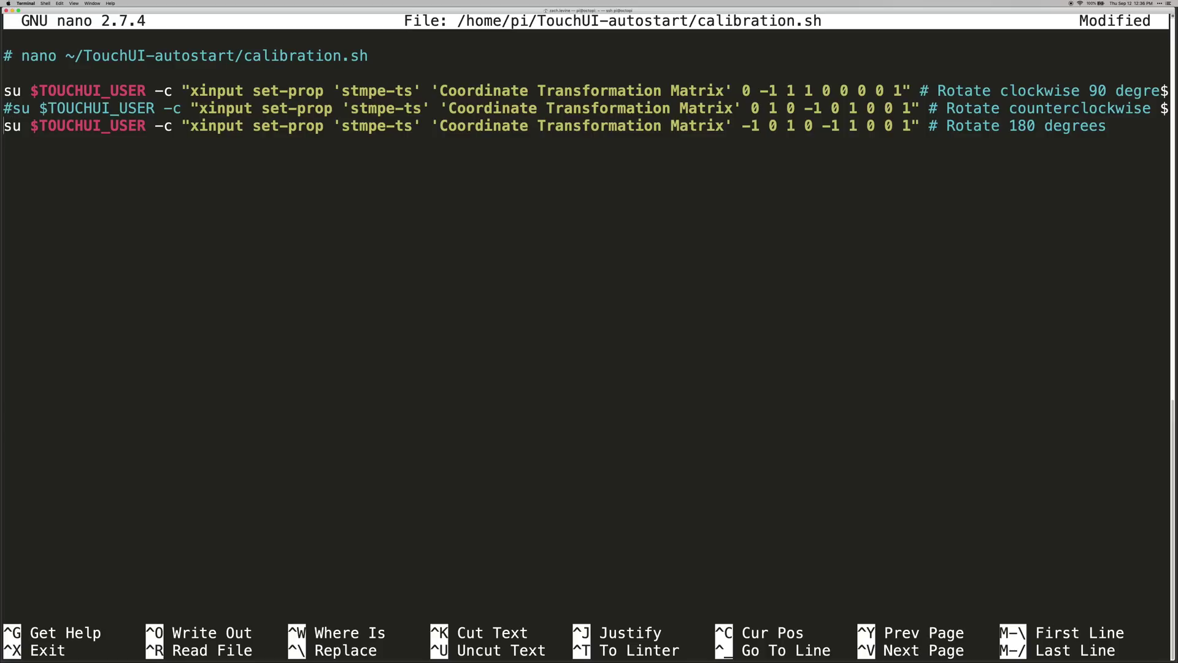
text(#)
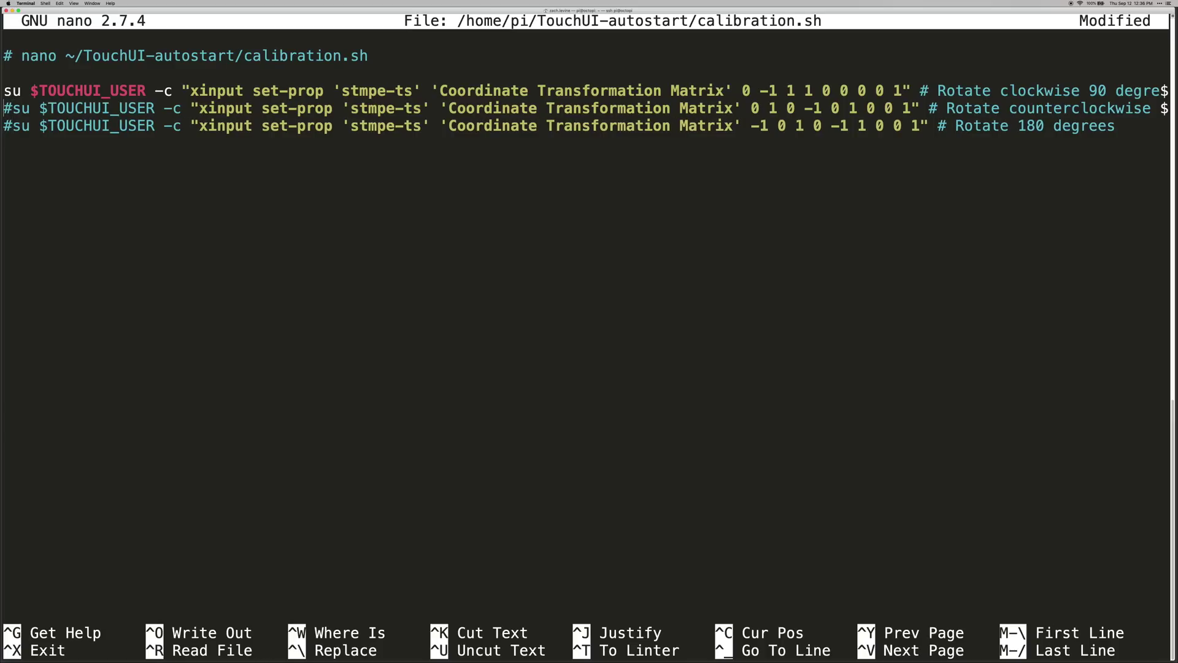
key(ctrl+k)
key(ctrl+k)
key(ctrl+x)
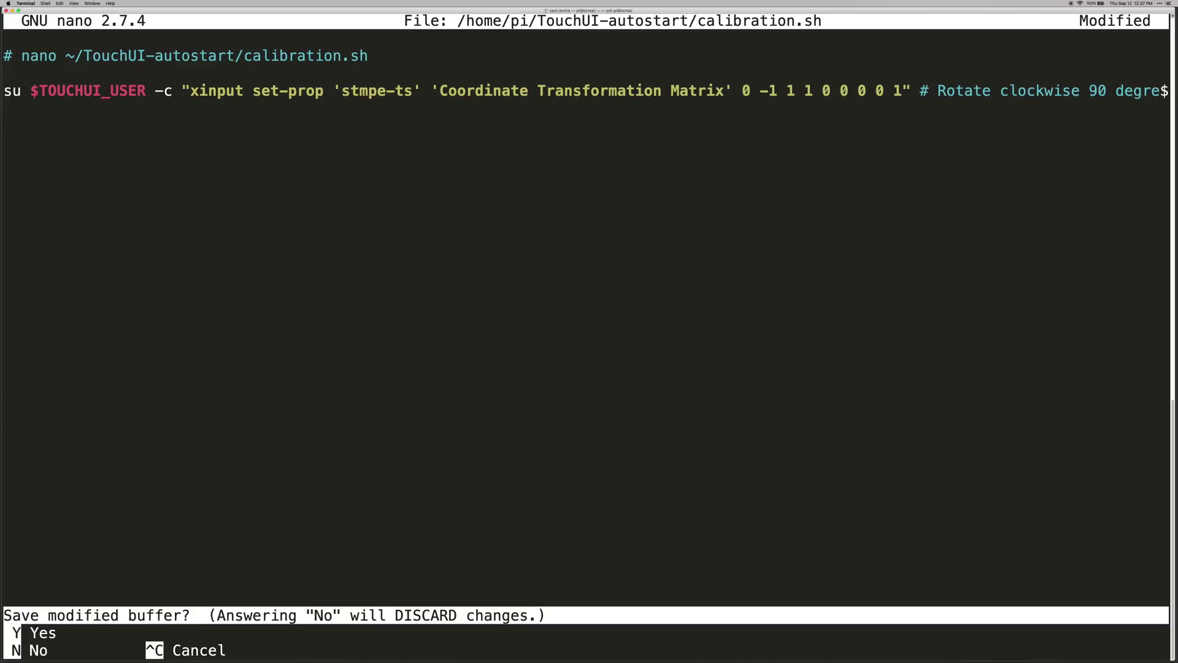
key(y)
key(Return)
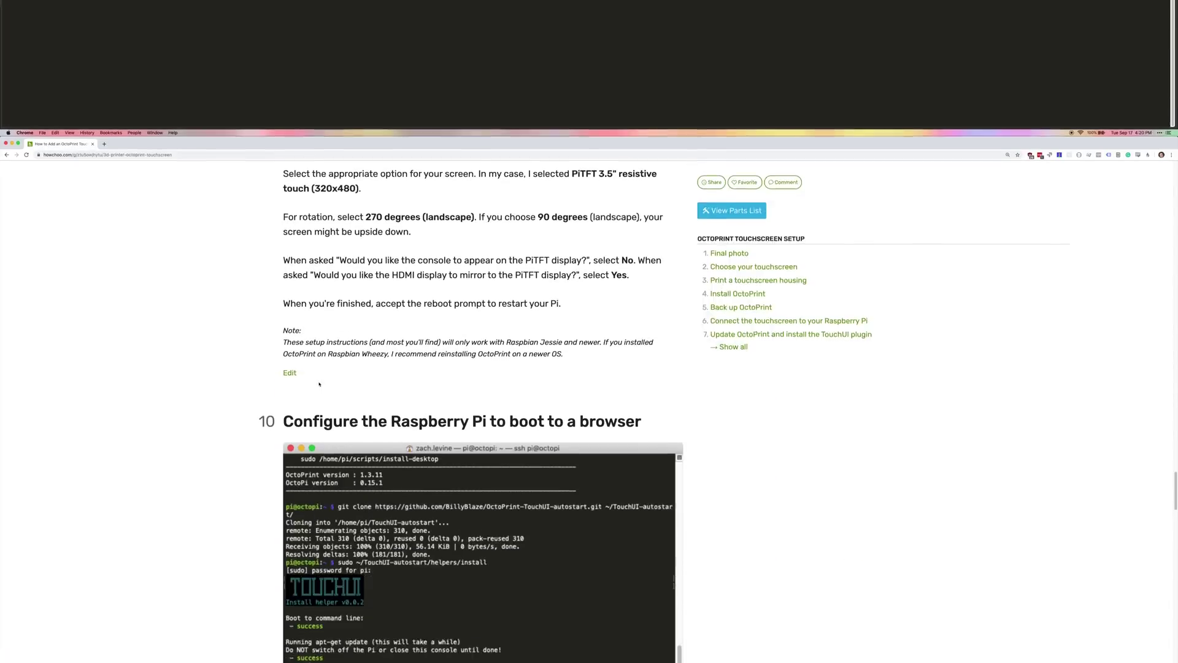
Scroll the howchoo guide down to the 'Fixing touchscreen rotation issues' section and its calibration lines
scroll(212, 280, down, 5)
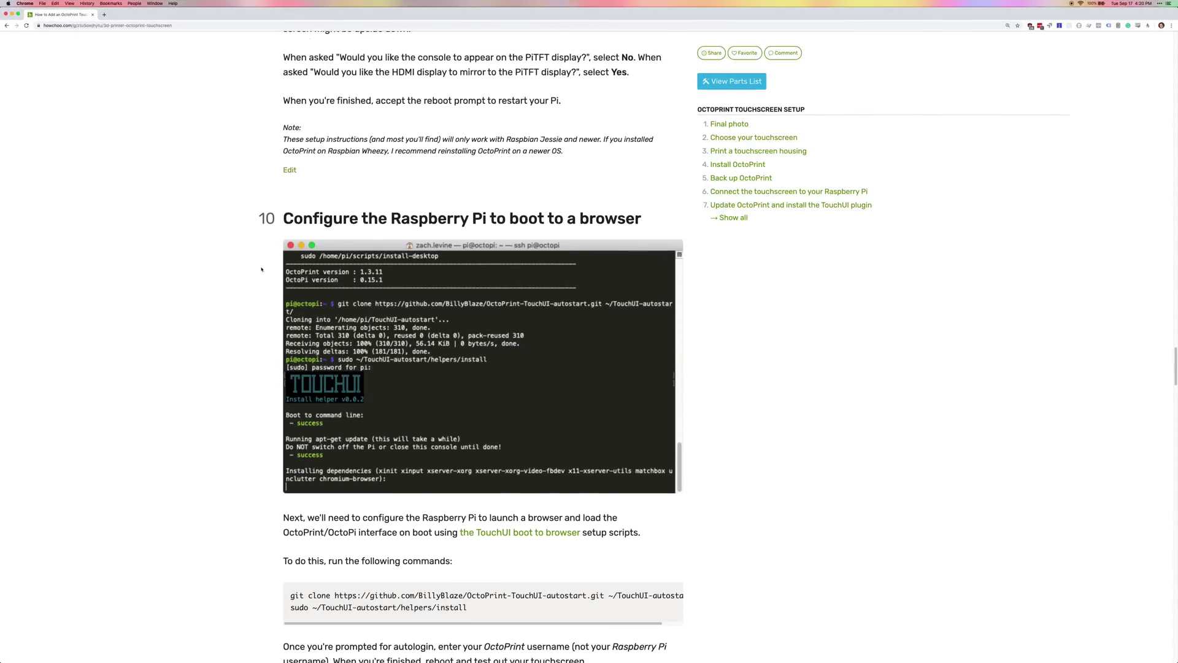
scroll(212, 280, down, 5)
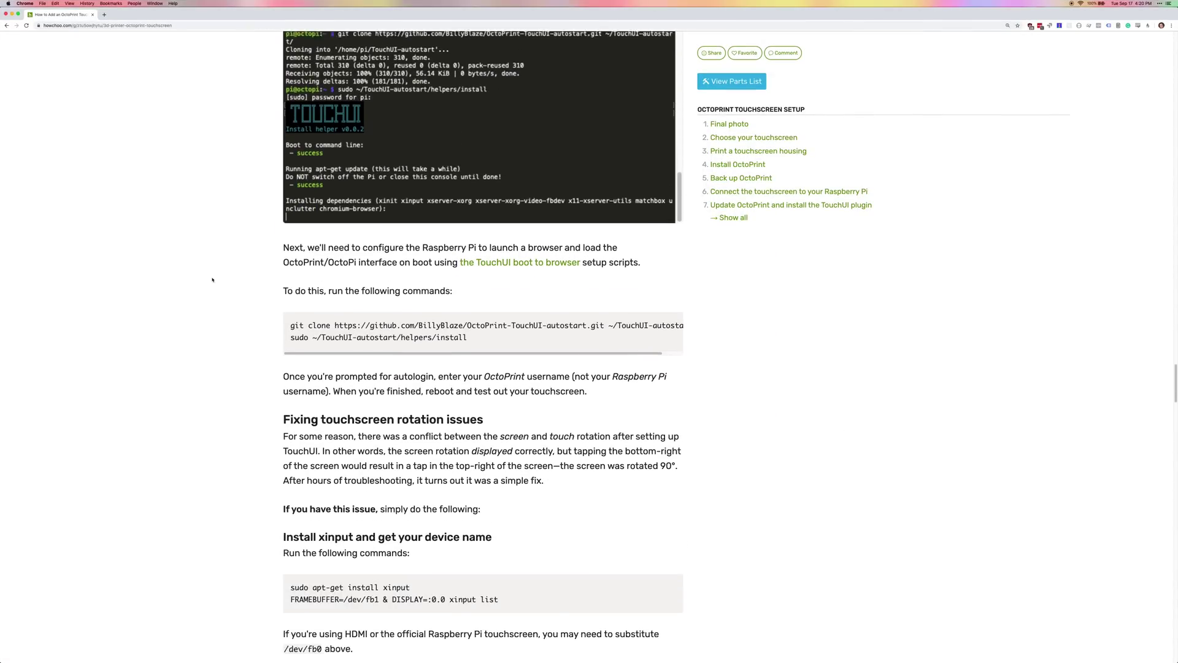
scroll(212, 280, down, 1)
scroll(212, 280, down, 3)
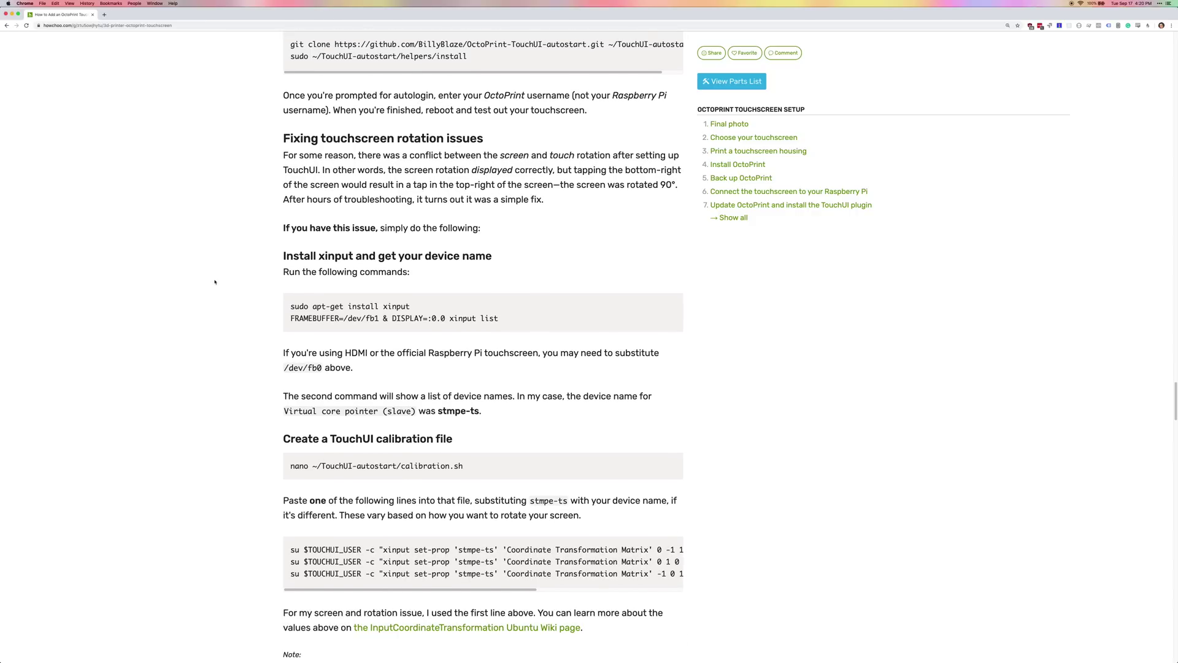
scroll(215, 282, down, 3)
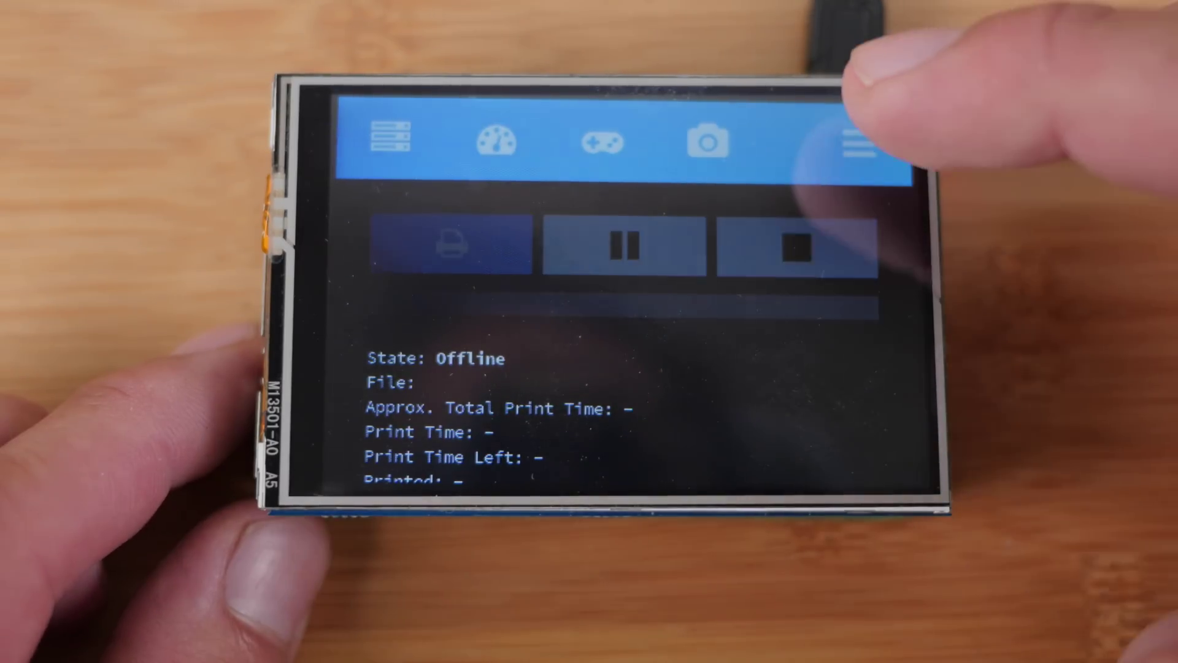
Tap the TouchUI menu on the PiTFT to check that touches now land correctly
click(856, 144)
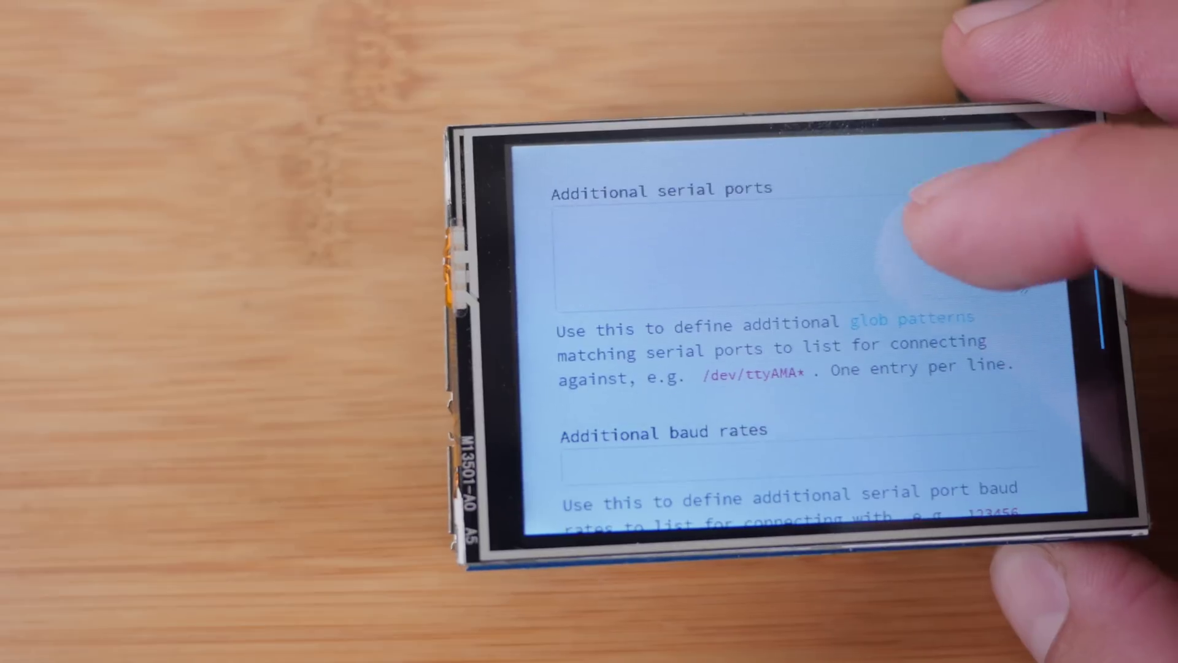
scroll(1023, 291, up, 10)
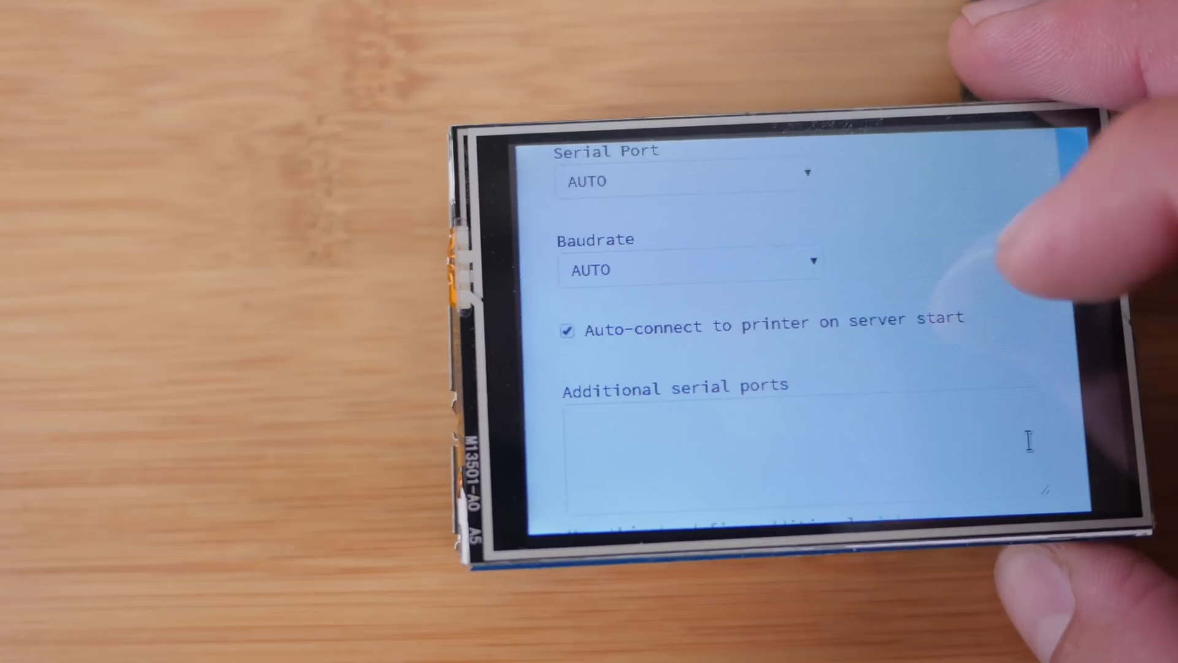